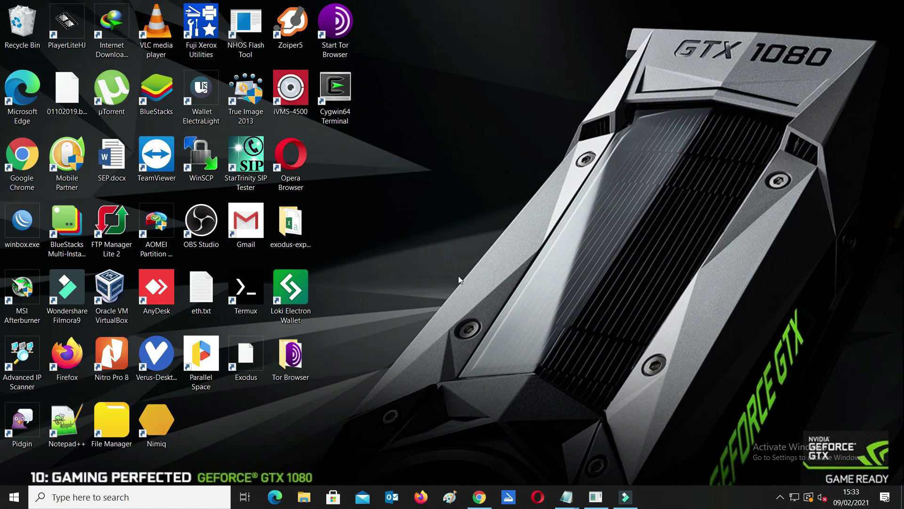
Refresh the desktop a few times from its context menu.
{"action": "right_click", "coordinate": [483, 190]}
{"action": "left_click", "coordinate": [494, 221]}
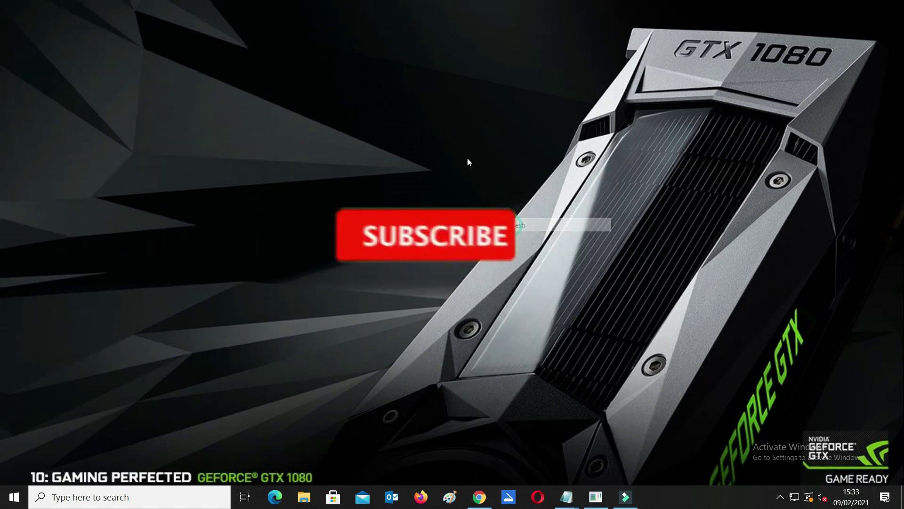
{"action": "right_click", "coordinate": [488, 197]}
{"action": "left_click", "coordinate": [490, 197]}
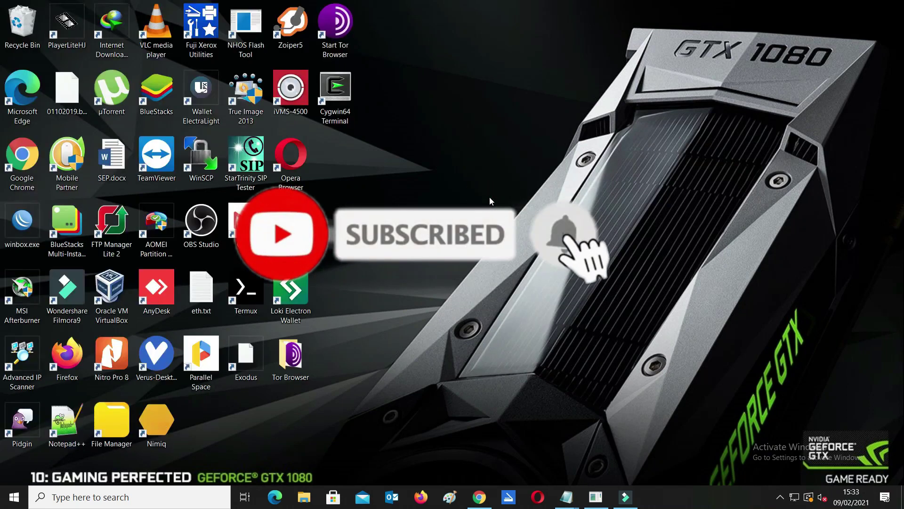
{"action": "right_click", "coordinate": [505, 225]}
{"action": "left_click", "coordinate": [519, 226]}
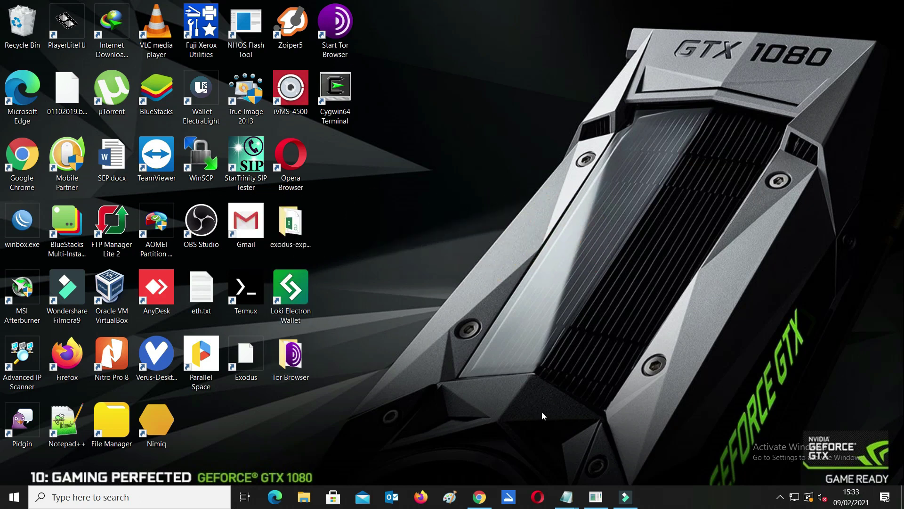
Bring the Vultr Products page back and start deploying a new server.
{"action": "left_click", "coordinate": [479, 496]}
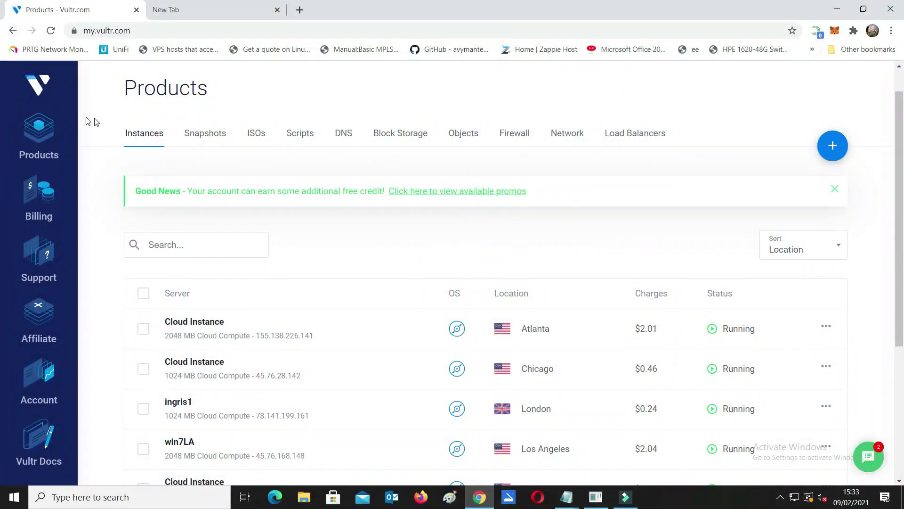
{"action": "scroll", "coordinate": [590, 246], "scroll_direction": "down", "scroll_amount": 5}
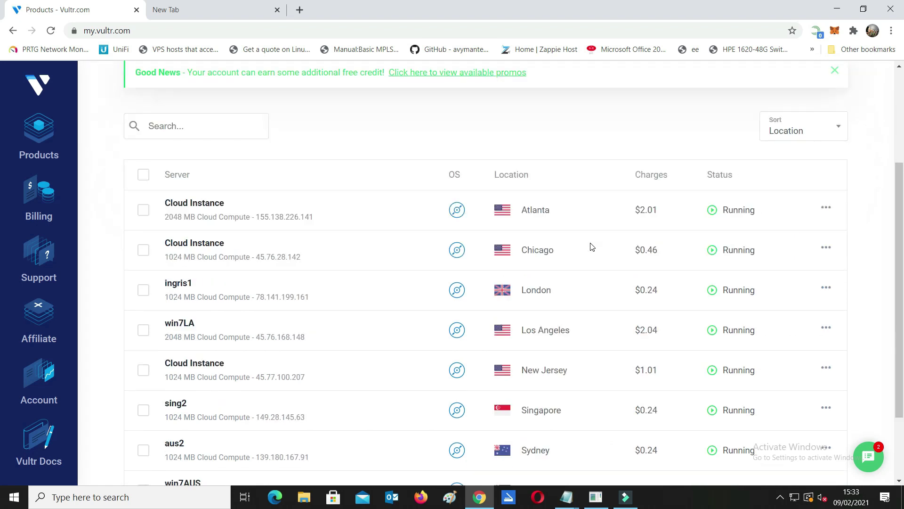
{"action": "scroll", "coordinate": [591, 248], "scroll_direction": "up", "scroll_amount": 5}
{"action": "scroll", "coordinate": [592, 247], "scroll_direction": "down", "scroll_amount": 2}
{"action": "scroll", "coordinate": [592, 248], "scroll_direction": "up", "scroll_amount": 1}
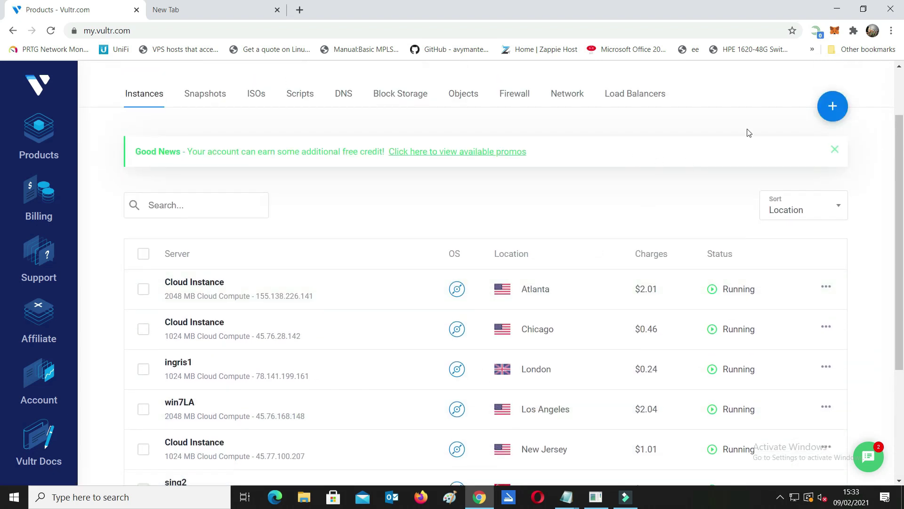
{"action": "left_click", "coordinate": [824, 110]}
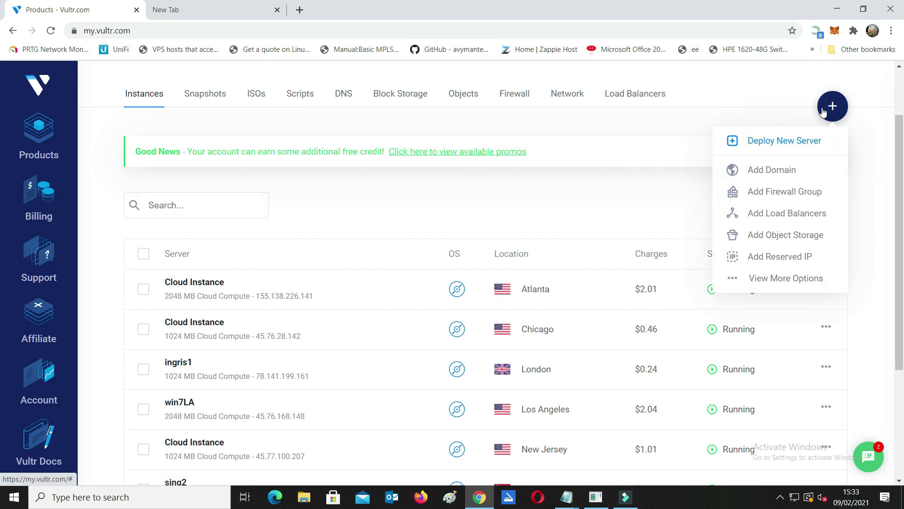
{"action": "left_click", "coordinate": [772, 151]}
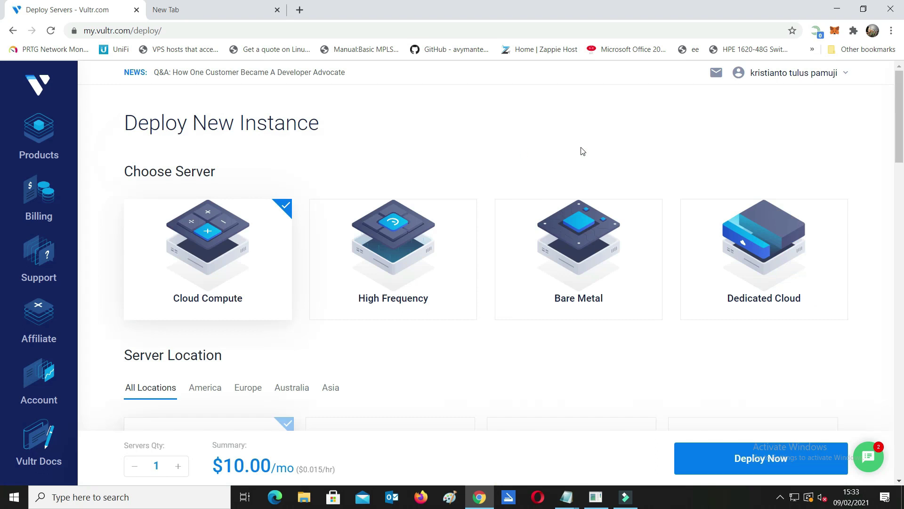
Choose Singapore as the server location.
{"action": "scroll", "coordinate": [580, 161], "scroll_direction": "down", "scroll_amount": 2}
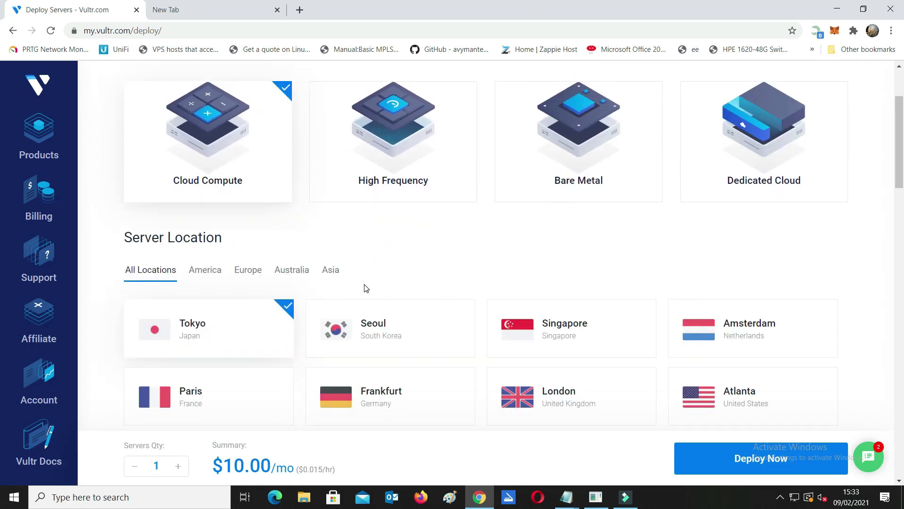
{"action": "left_click", "coordinate": [572, 316]}
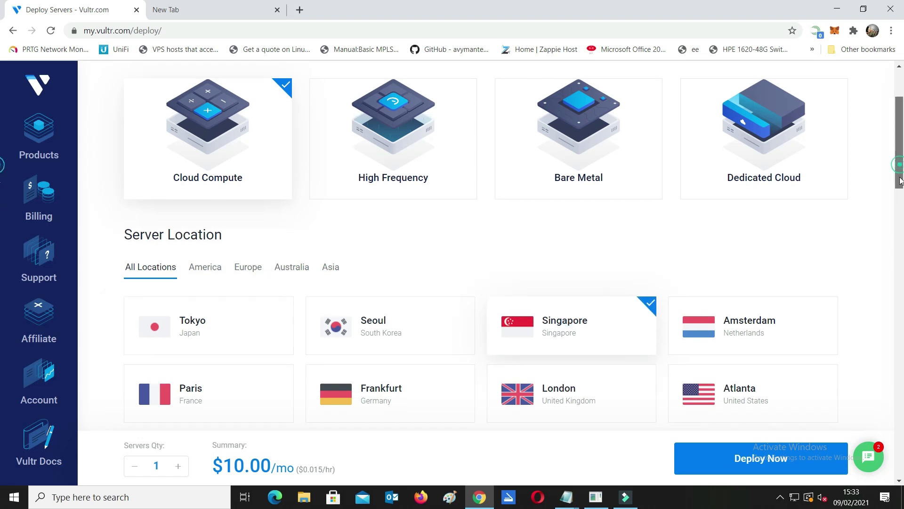
{"action": "scroll", "coordinate": [427, 262], "scroll_direction": "down", "scroll_amount": 1}
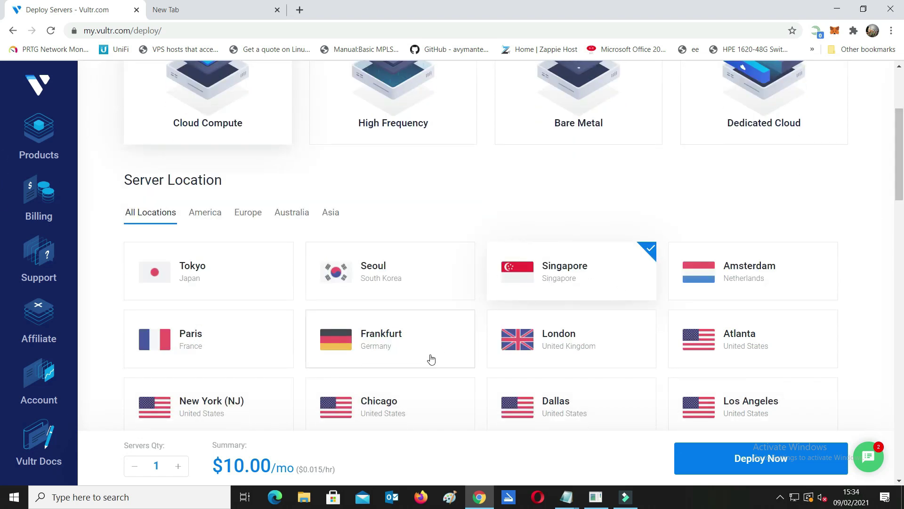
{"action": "left_click", "coordinate": [387, 339]}
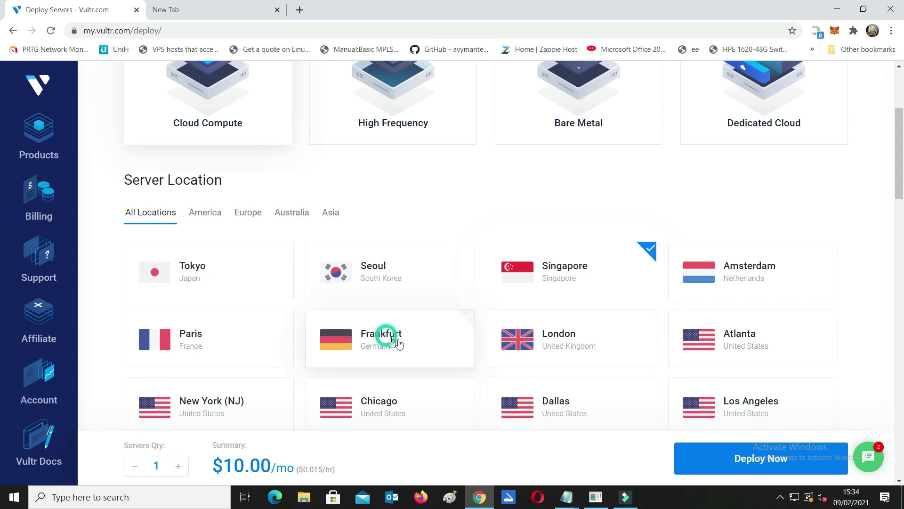
{"action": "left_click", "coordinate": [572, 273]}
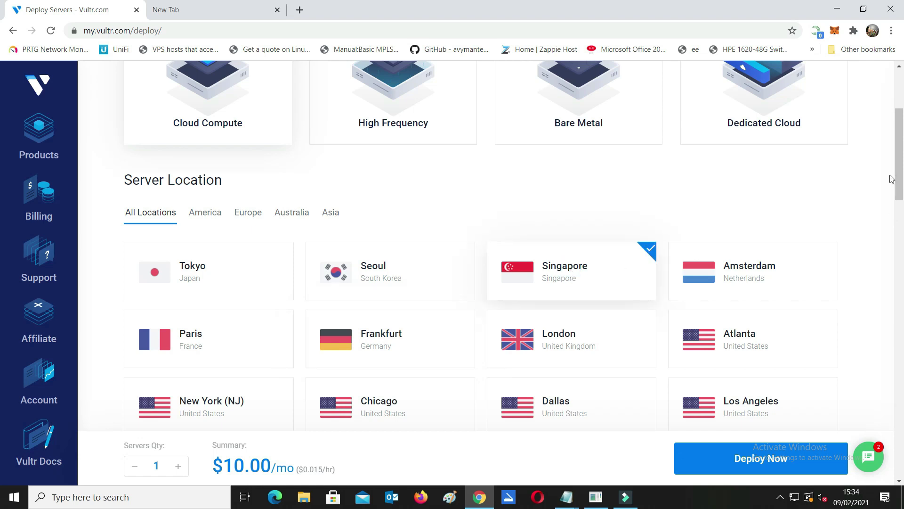
Select Ubuntu 18.04 x64 and the 160 GB SSD, $40/mo server size.
{"action": "left_click_drag", "start_coordinate": [896, 164], "coordinate": [898, 262]}
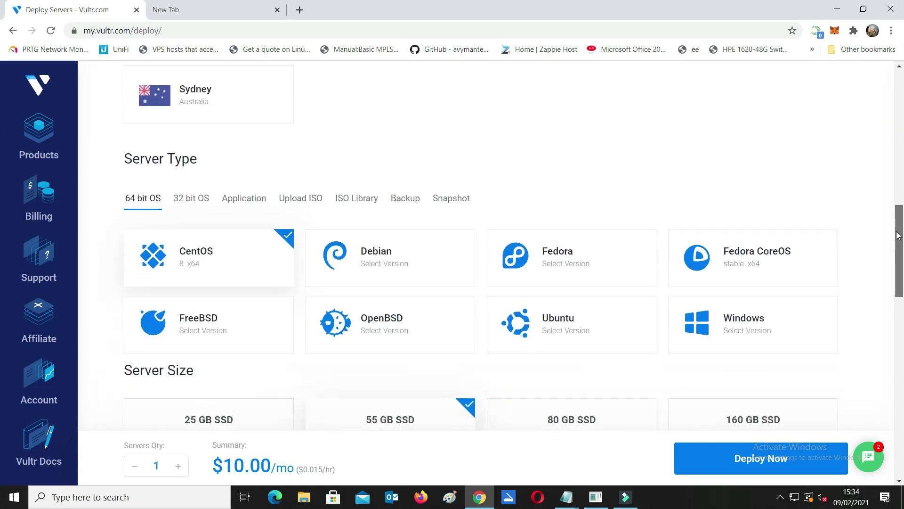
{"action": "left_click", "coordinate": [583, 331]}
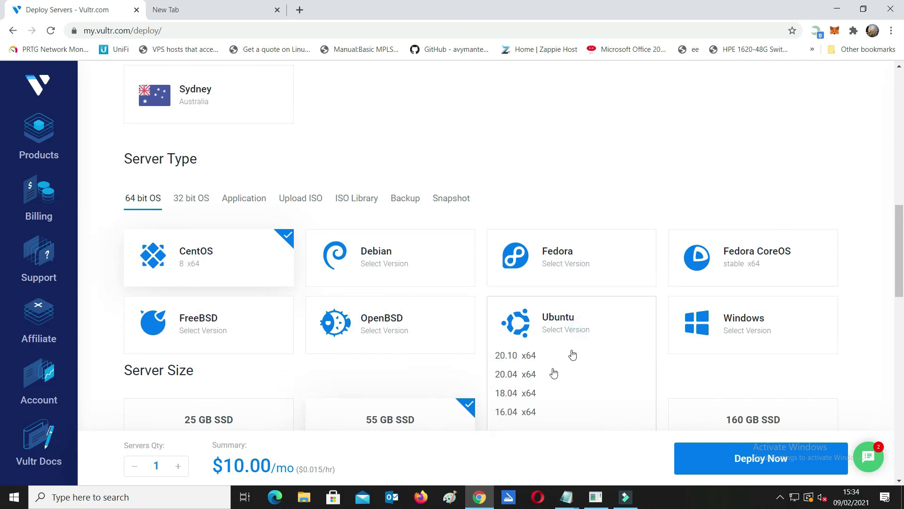
{"action": "left_click", "coordinate": [526, 393]}
{"action": "scroll", "coordinate": [735, 332], "scroll_direction": "down", "scroll_amount": 5}
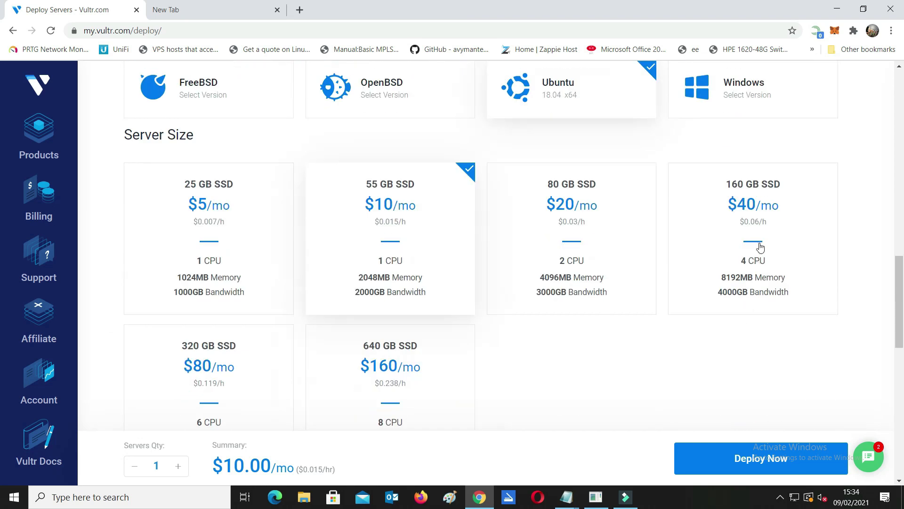
{"action": "left_click", "coordinate": [760, 244]}
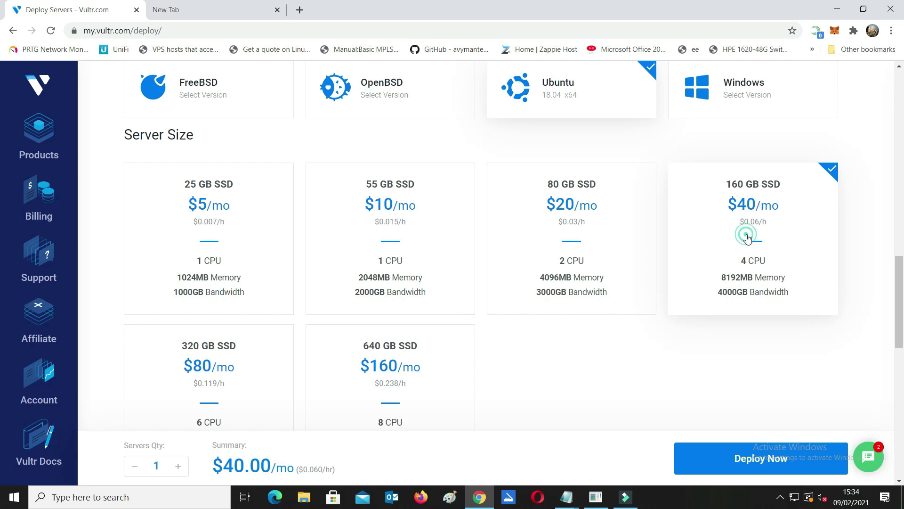
{"action": "left_click", "coordinate": [747, 263]}
Set hostname and label to sing3, review the price summary, and deploy the server.
{"action": "scroll", "coordinate": [611, 289], "scroll_direction": "down", "scroll_amount": 15}
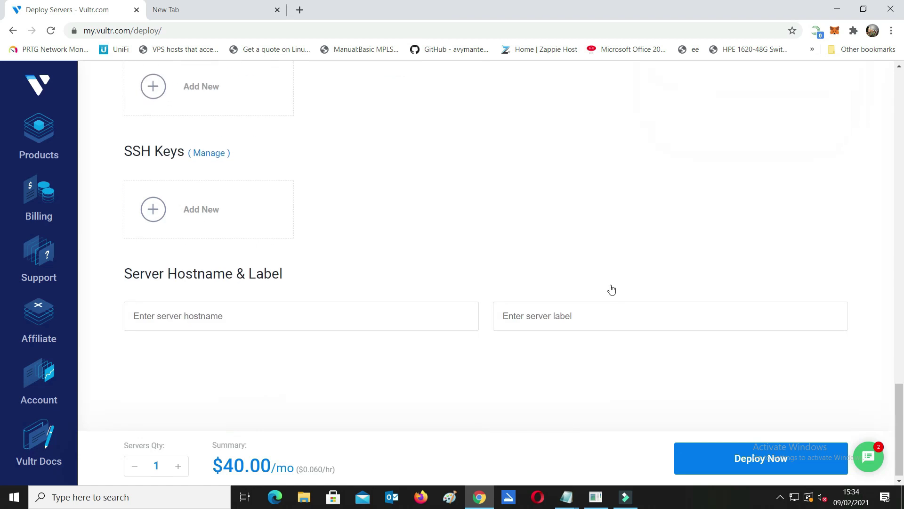
{"action": "left_click", "coordinate": [304, 317]}
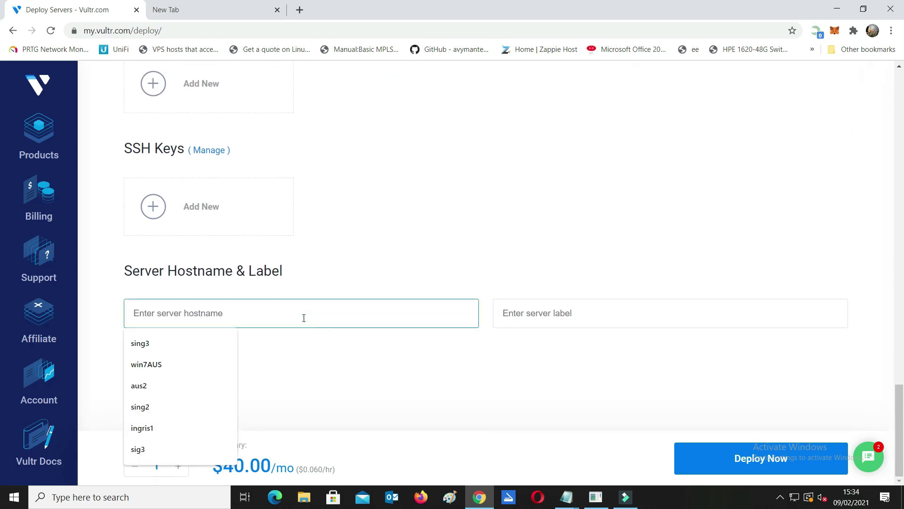
{"action": "left_click", "coordinate": [189, 340]}
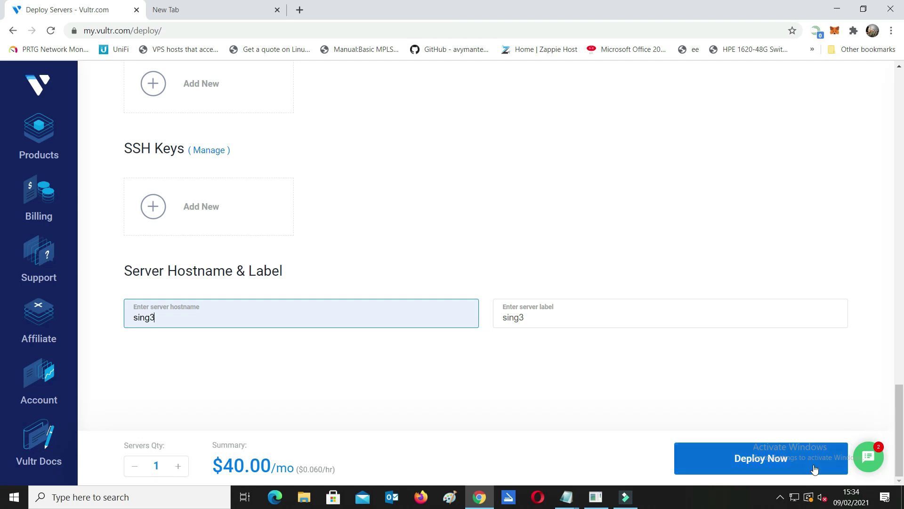
{"action": "left_click_drag", "start_coordinate": [221, 458], "coordinate": [319, 467]}
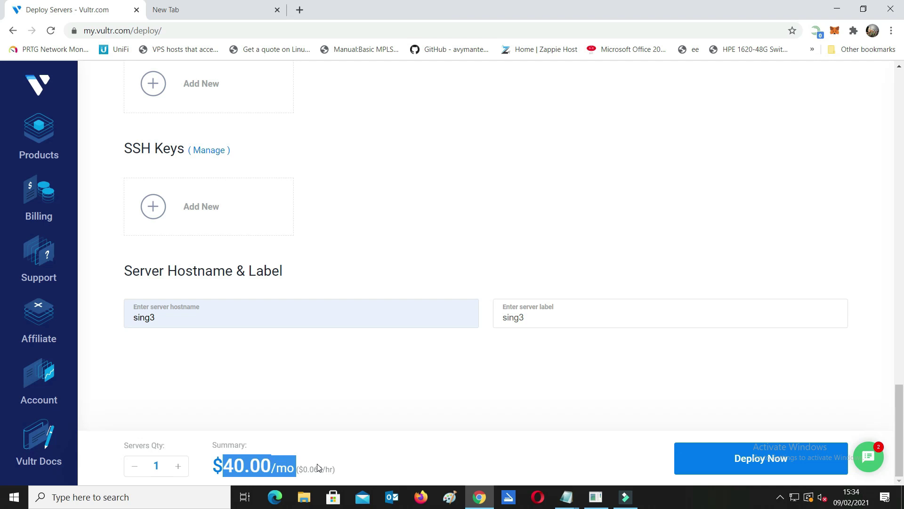
{"action": "double_click", "coordinate": [317, 468]}
{"action": "left_click", "coordinate": [445, 441]}
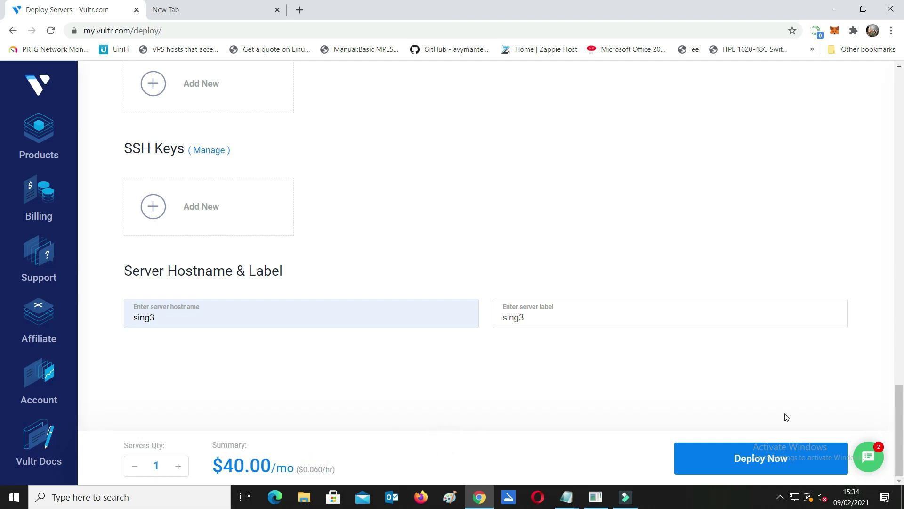
{"action": "left_click", "coordinate": [784, 460]}
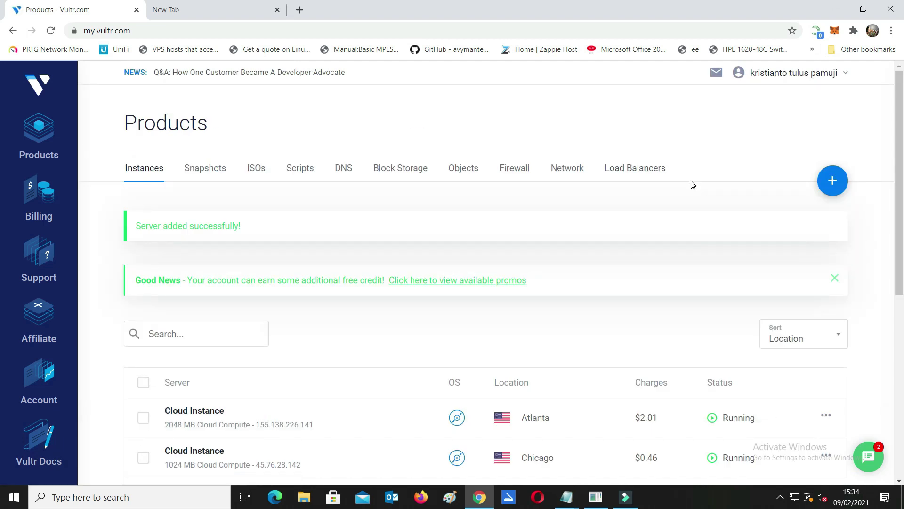
Open the new sing3 server's overview and copy its IP address.
{"action": "scroll", "coordinate": [692, 184], "scroll_direction": "down", "scroll_amount": 7}
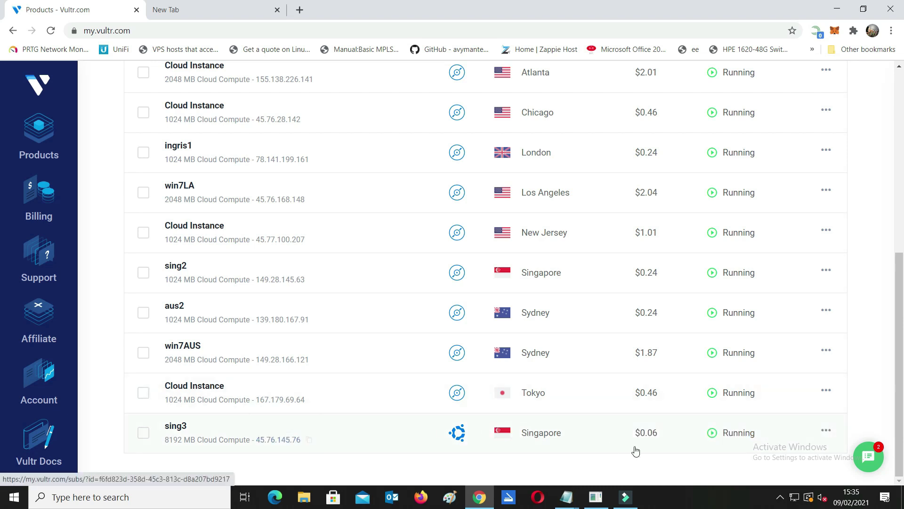
{"action": "left_click", "coordinate": [541, 430]}
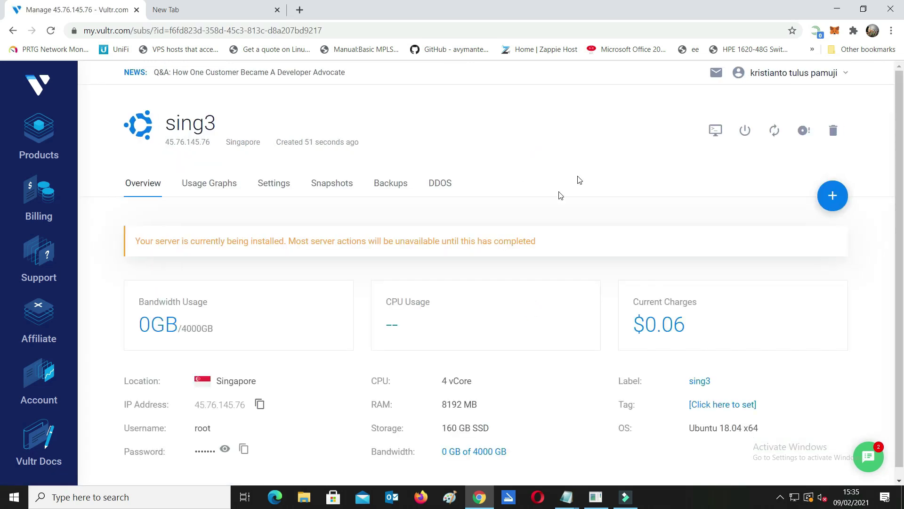
{"action": "scroll", "coordinate": [474, 211], "scroll_direction": "down", "scroll_amount": 1}
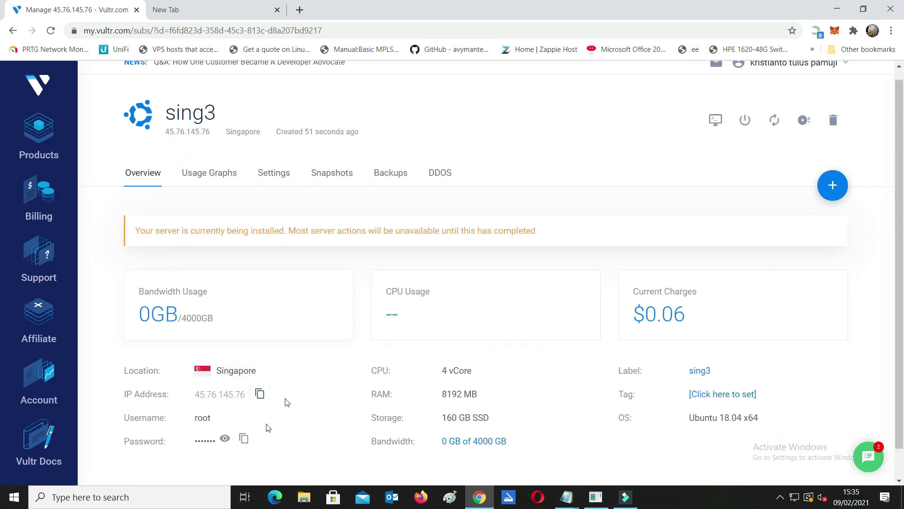
{"action": "left_click", "coordinate": [260, 395]}
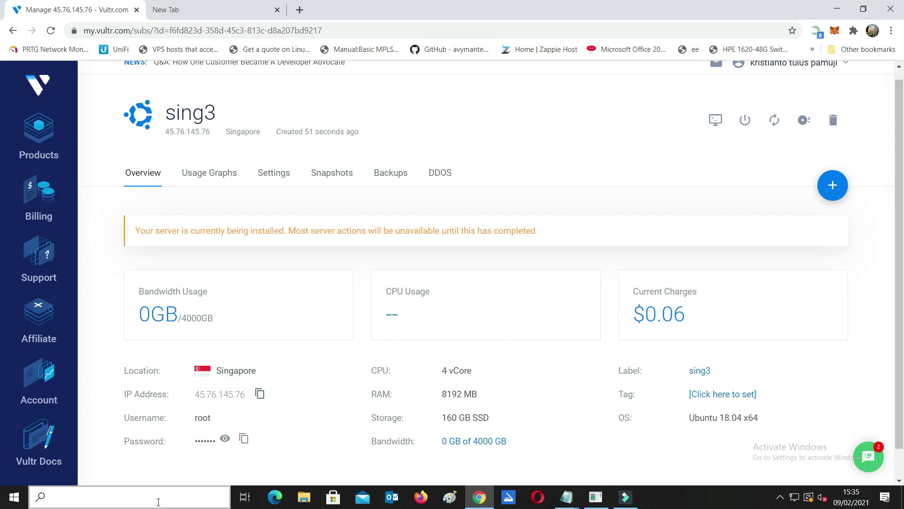
Launch PuTTY, connect to 45.76.145.76 and accept the server's host key.
{"action": "left_click", "coordinate": [155, 499]}
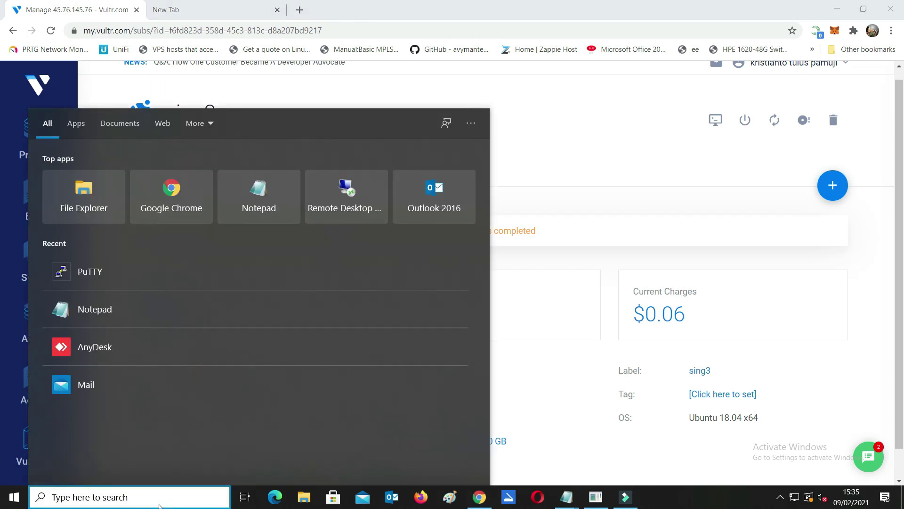
{"action": "type", "text": "pu"}
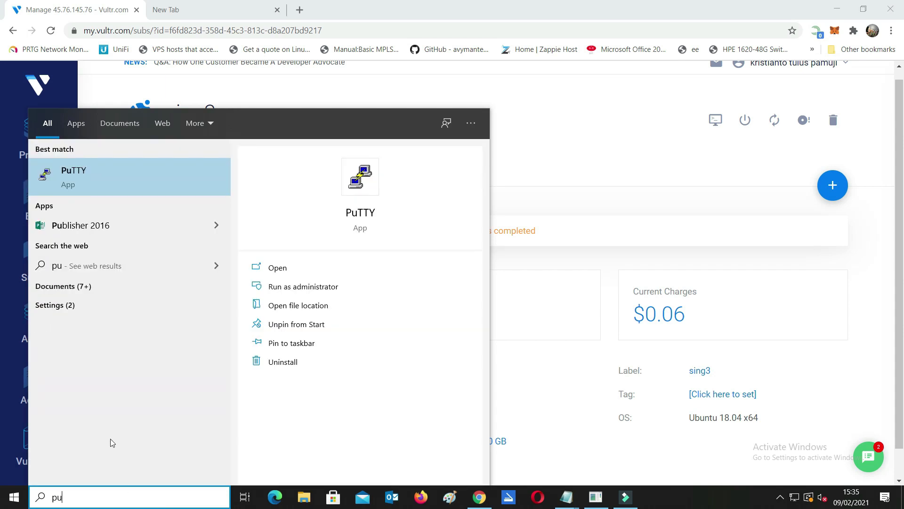
{"action": "left_click", "coordinate": [80, 172]}
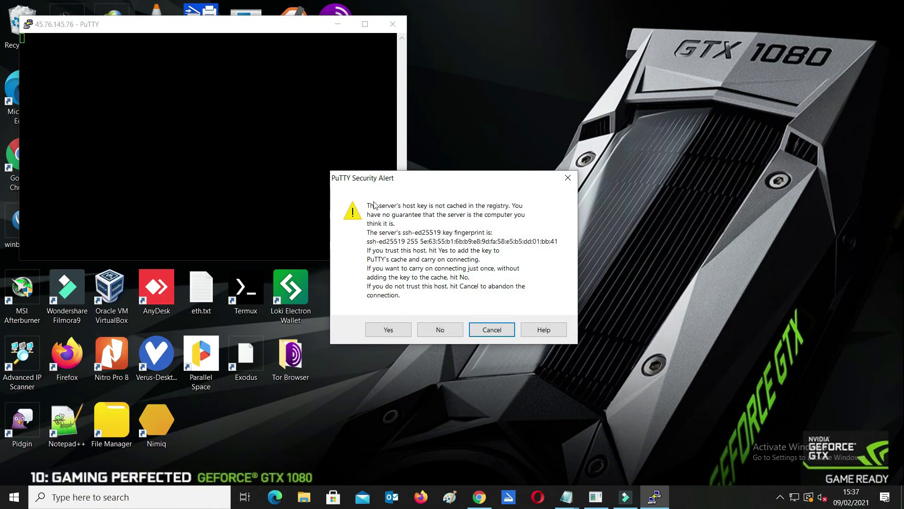
{"action": "left_click", "coordinate": [391, 329]}
{"action": "left_click_drag", "start_coordinate": [283, 28], "coordinate": [673, 76]}
Log in as root using the root password copied from the Vultr details page.
{"action": "type", "text": "root"}
{"action": "key", "text": "Return"}
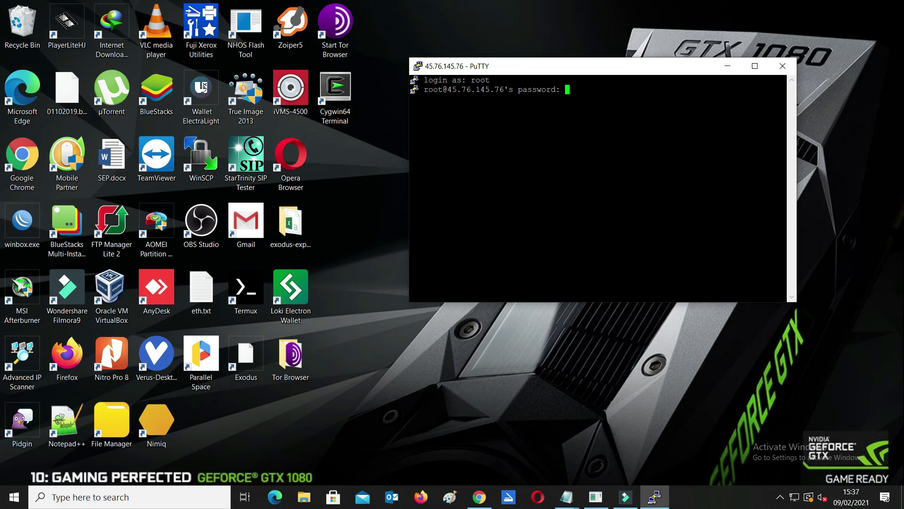
{"action": "left_click", "coordinate": [479, 497]}
{"action": "left_click", "coordinate": [250, 397]}
{"action": "left_click", "coordinate": [654, 497]}
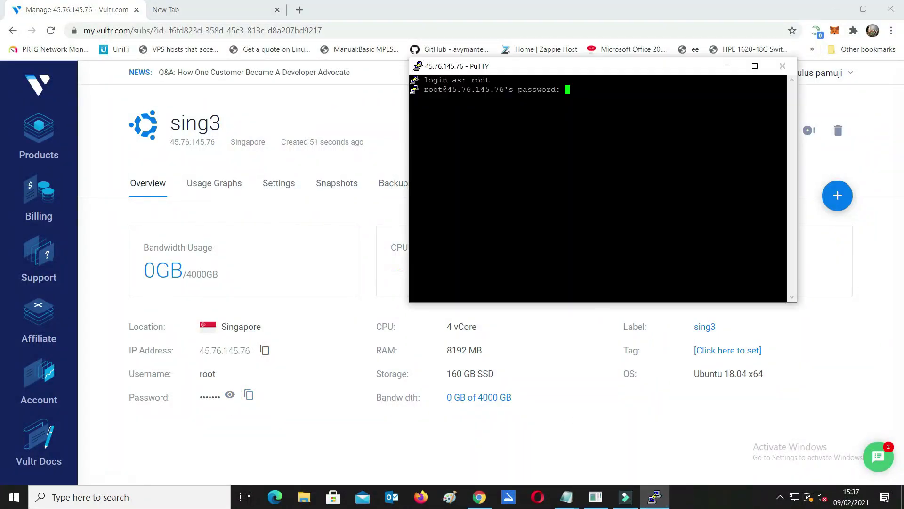
{"action": "key", "text": "Return"}
Load the NiceHash site in the empty tab and view total assets in BTC.
{"action": "left_click", "coordinate": [234, 11]}
{"action": "left_click", "coordinate": [277, 30]}
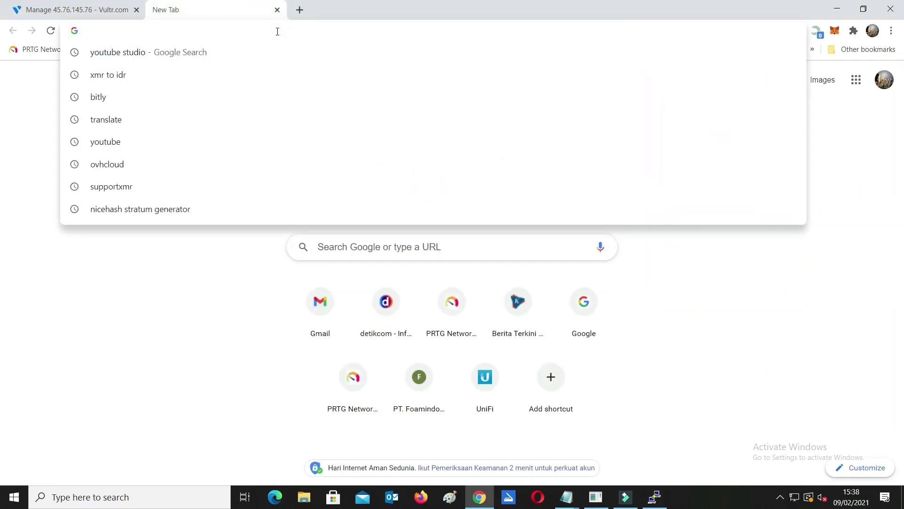
{"action": "type", "text": "ni"}
{"action": "key", "text": "Return"}
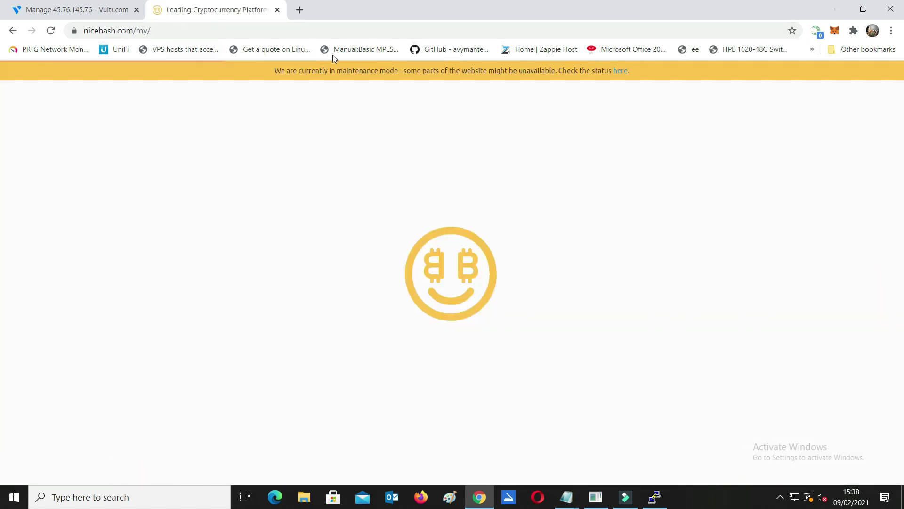
{"action": "left_click_drag", "start_coordinate": [277, 70], "coordinate": [654, 83]}
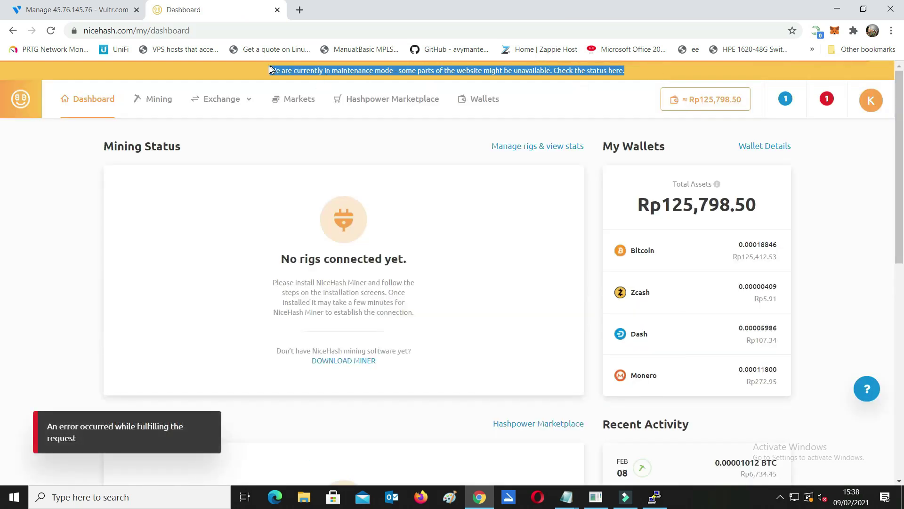
{"action": "left_click", "coordinate": [715, 200]}
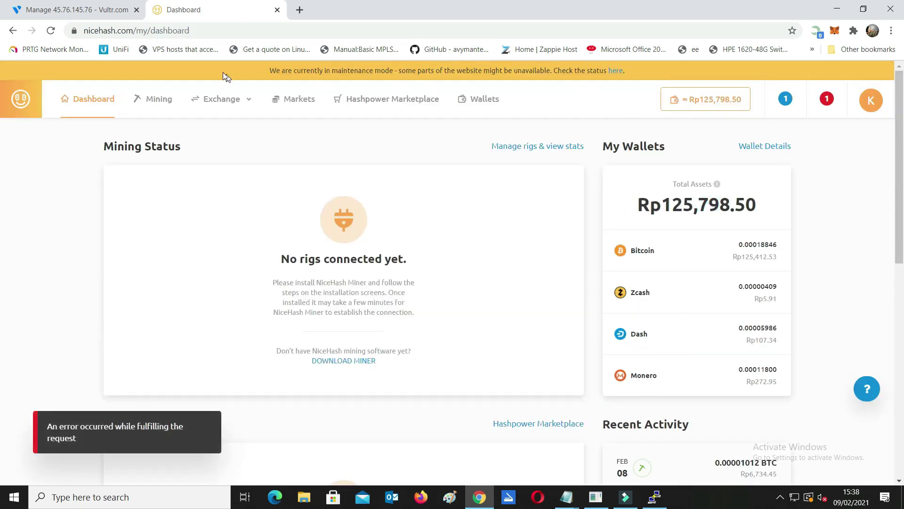
{"action": "left_click_drag", "start_coordinate": [266, 72], "coordinate": [635, 75]}
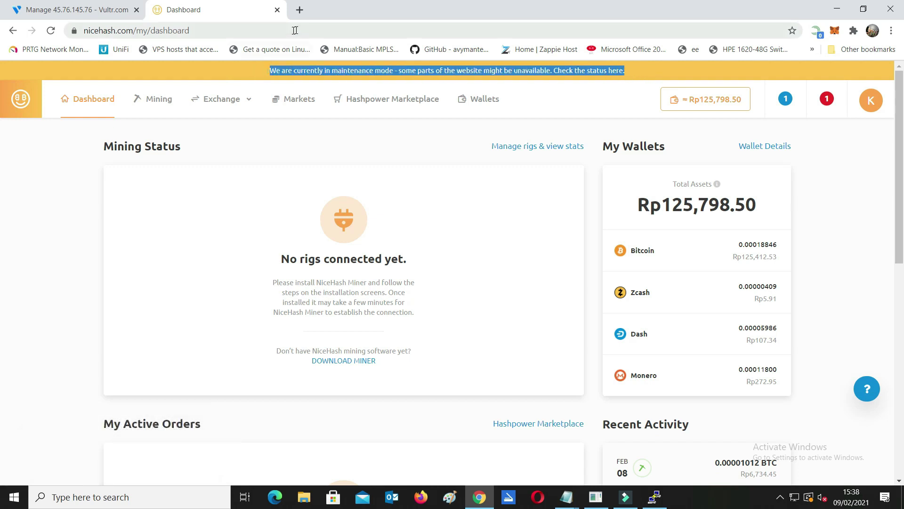
Replace the NiceHash tab with supportxmr.com and check the 0.03918163 XMR pending amount.
{"action": "left_click", "coordinate": [299, 10]}
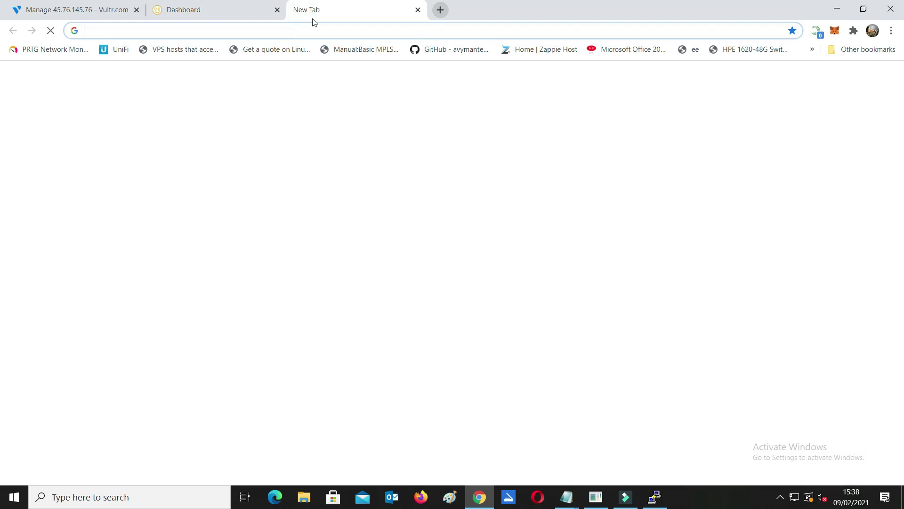
{"action": "left_click", "coordinate": [299, 30]}
{"action": "left_click", "coordinate": [277, 10]}
{"action": "left_click", "coordinate": [256, 31]}
{"action": "type", "text": "supportxmr.com"}
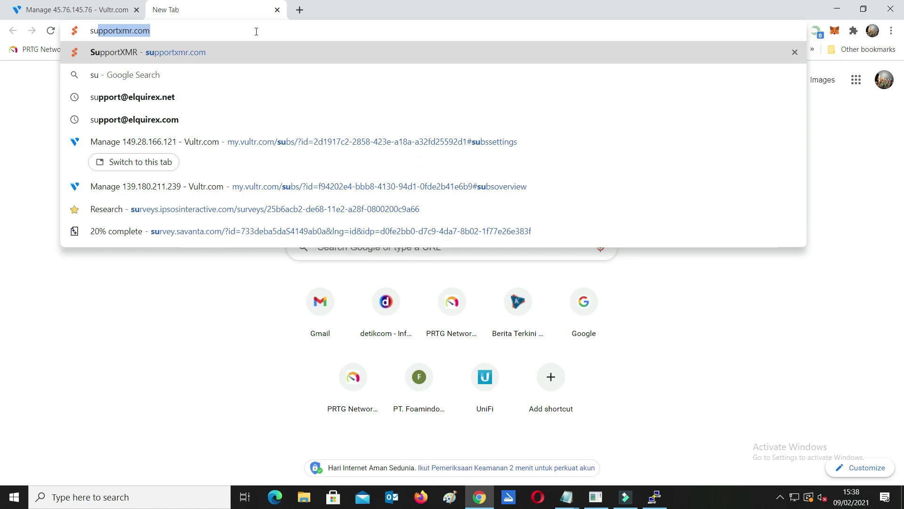
{"action": "key", "text": "Return"}
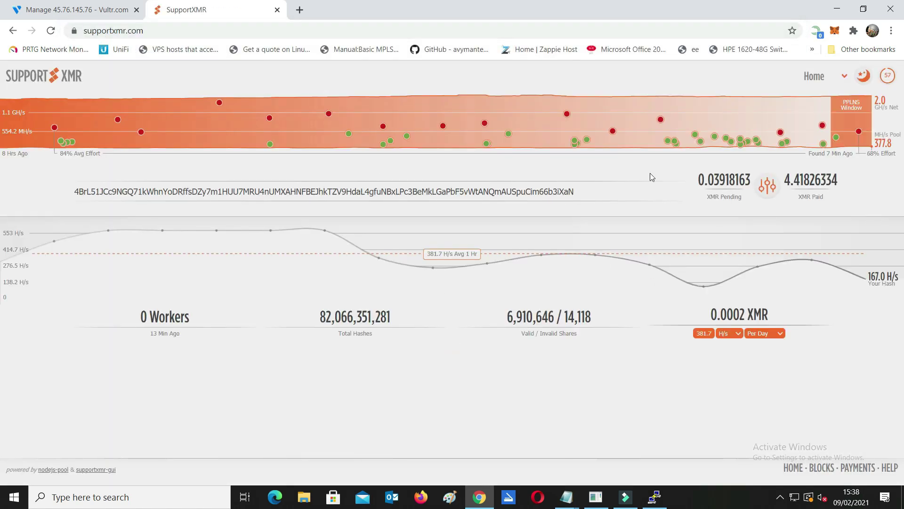
{"action": "double_click", "coordinate": [224, 191]}
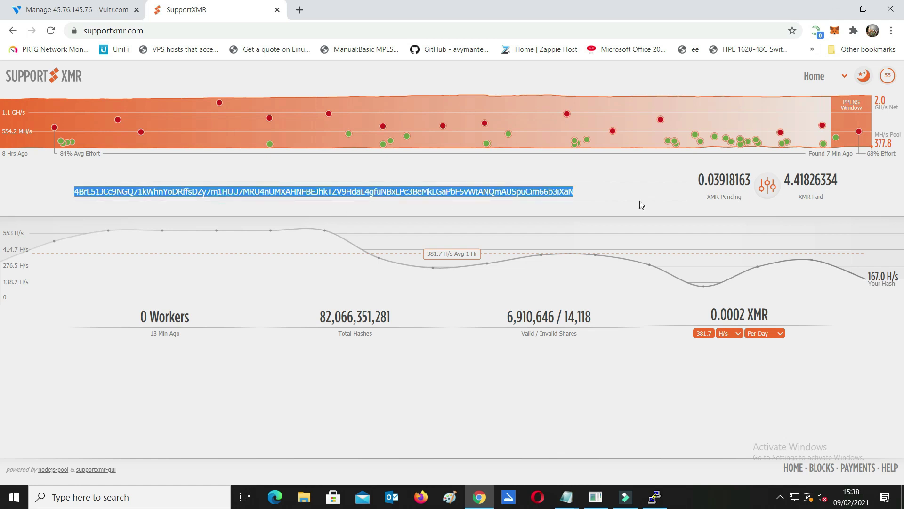
{"action": "double_click", "coordinate": [712, 178]}
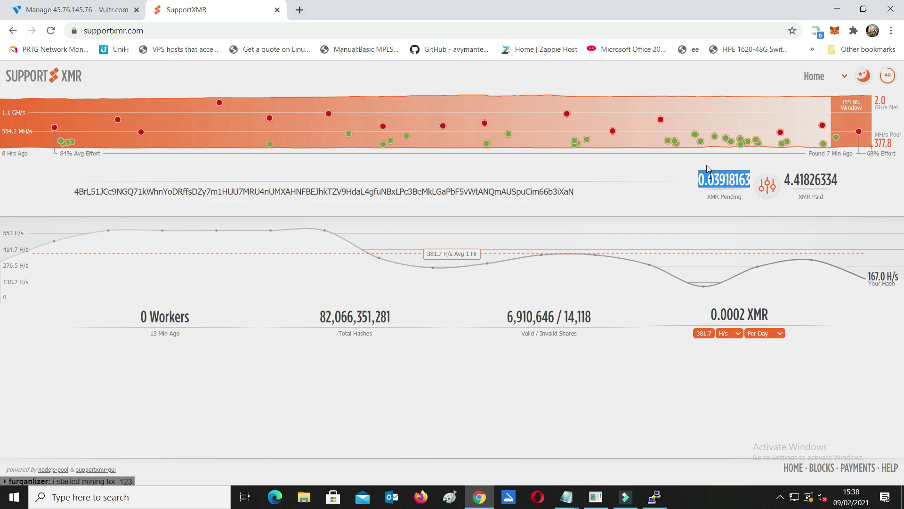
{"action": "double_click", "coordinate": [712, 179]}
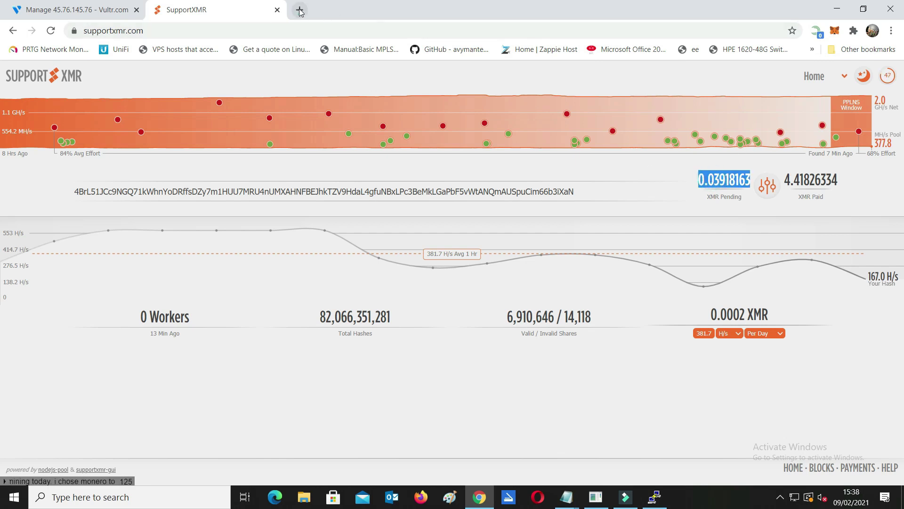
Search the web for 'xmr to idr' and open the CoinGecko Monero page.
{"action": "left_click", "coordinate": [299, 10]}
{"action": "type", "text": "s"}
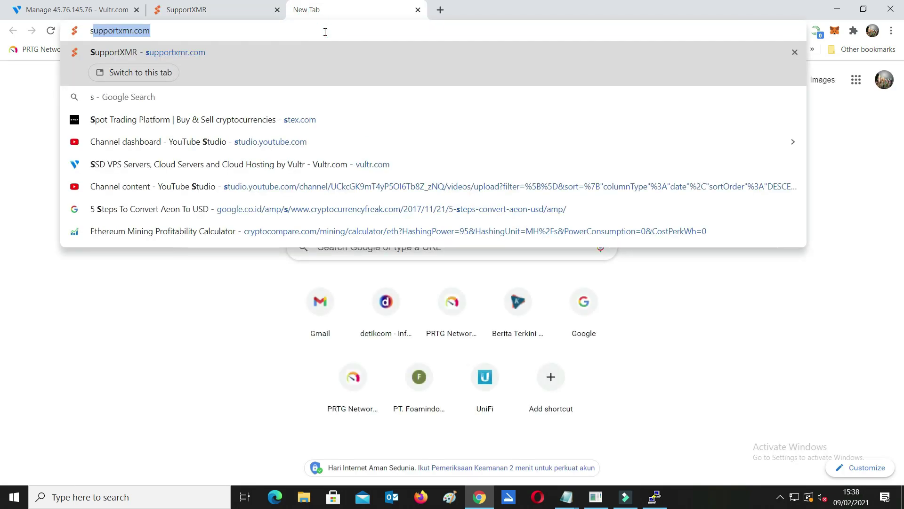
{"action": "key", "text": "BackSpace"}
{"action": "key", "text": "BackSpace"}
{"action": "type", "text": "zm"}
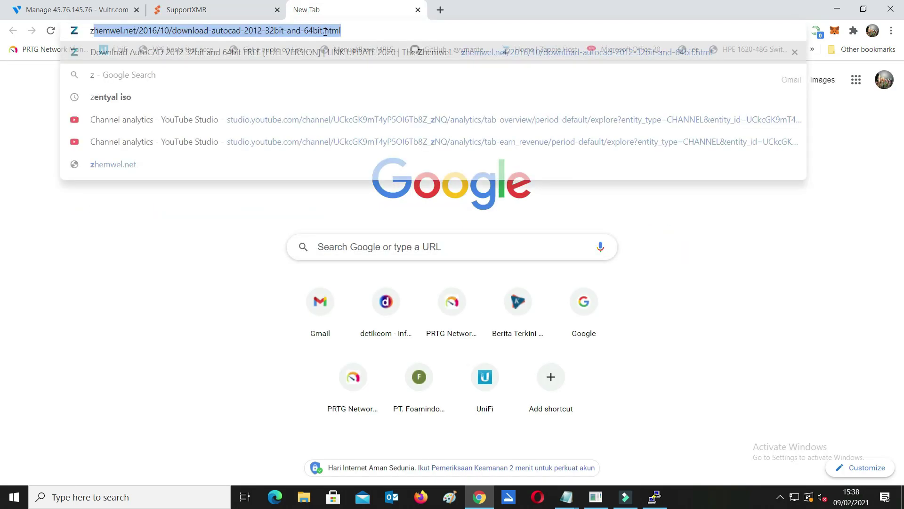
{"action": "key", "text": "BackSpace"}
{"action": "key", "text": "BackSpace"}
{"action": "type", "text": "xmrig.com"}
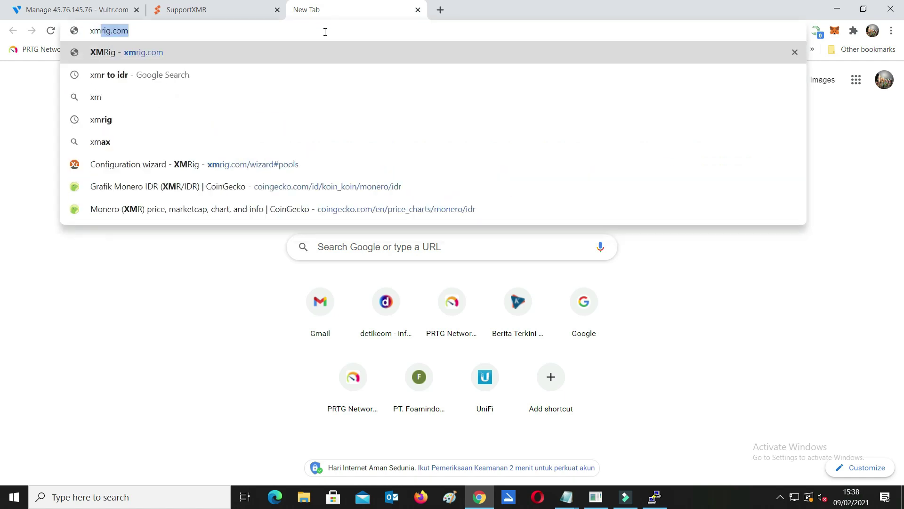
{"action": "left_click", "coordinate": [204, 75]}
{"action": "left_click", "coordinate": [182, 187]}
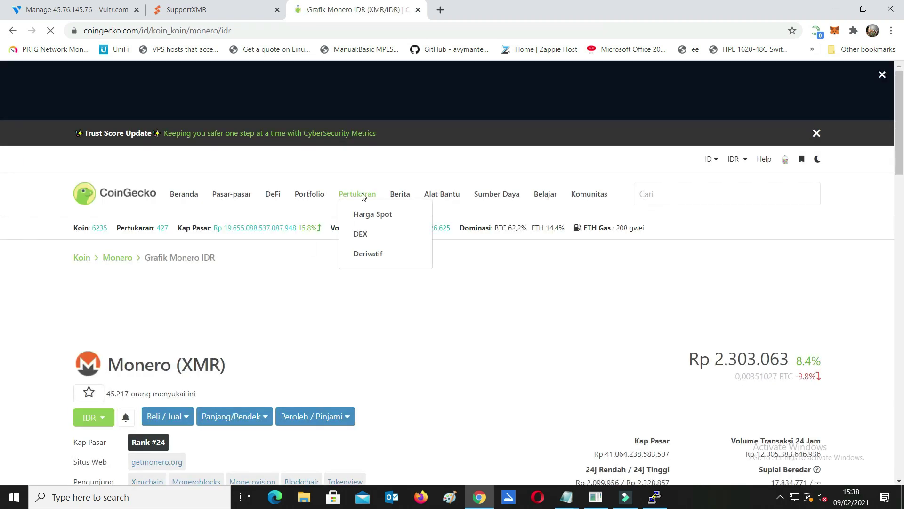
{"action": "scroll", "coordinate": [247, 320], "scroll_direction": "down", "scroll_amount": 4}
Convert 1 XMR to rupiah, giving 2303062,87 IDR, and view the chart.
{"action": "left_click", "coordinate": [366, 430]}
{"action": "type", "text": "1"}
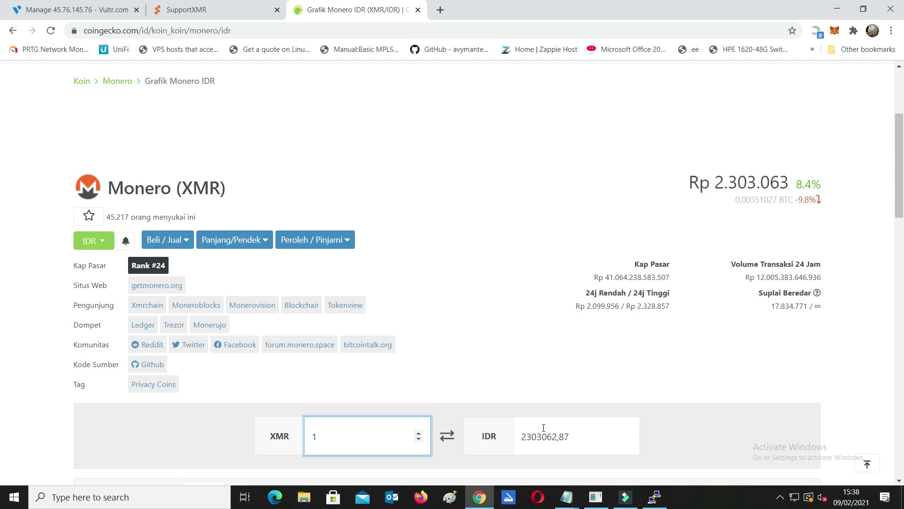
{"action": "double_click", "coordinate": [537, 436]}
{"action": "scroll", "coordinate": [568, 333], "scroll_direction": "down", "scroll_amount": 11}
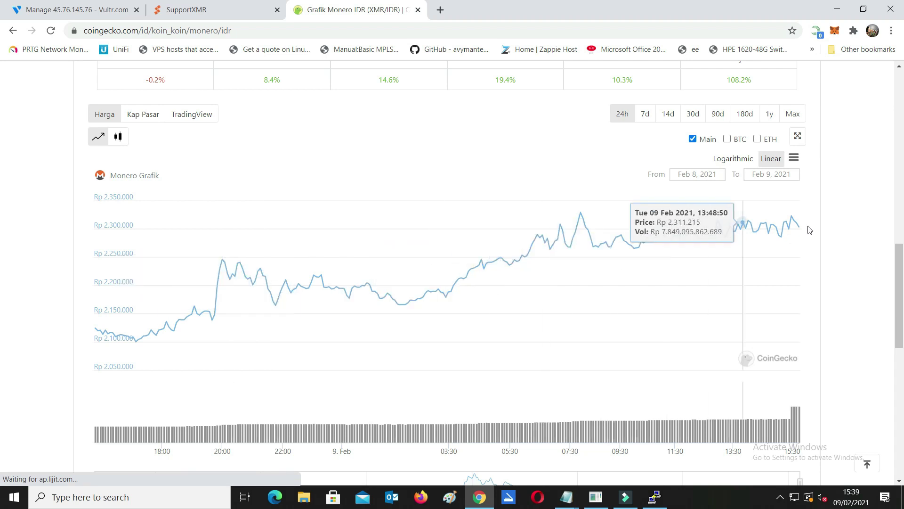
{"action": "scroll", "coordinate": [1, 134], "scroll_direction": "up", "scroll_amount": 8}
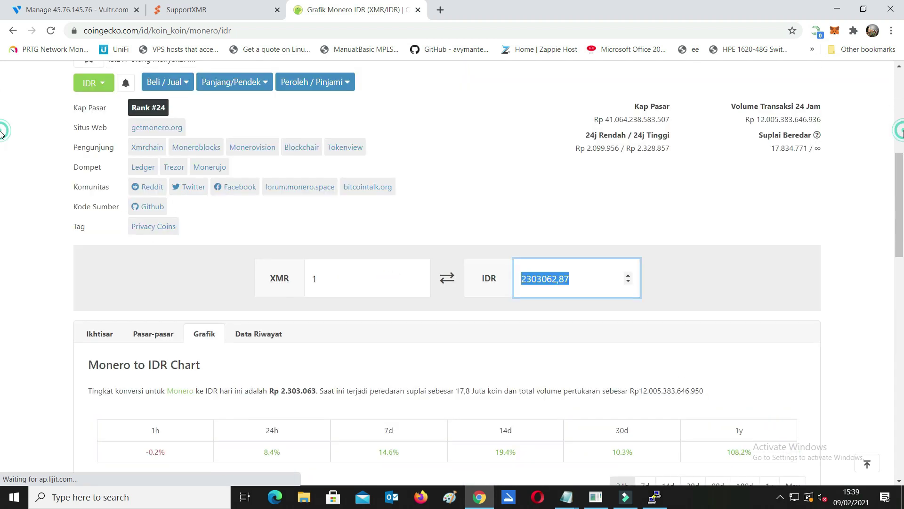
{"action": "scroll", "coordinate": [1, 134], "scroll_direction": "down", "scroll_amount": 5}
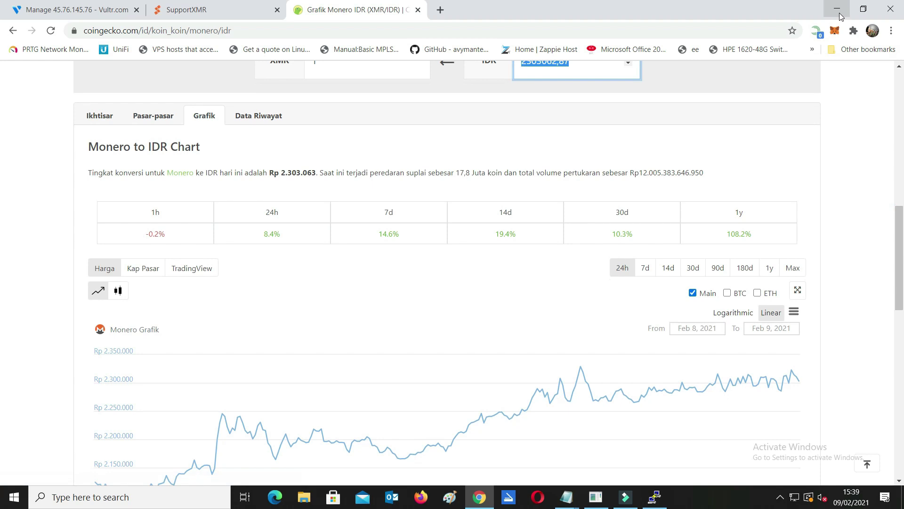
Recheck the pending XMR on SupportXMR, then minimize Chrome.
{"action": "left_click", "coordinate": [214, 9]}
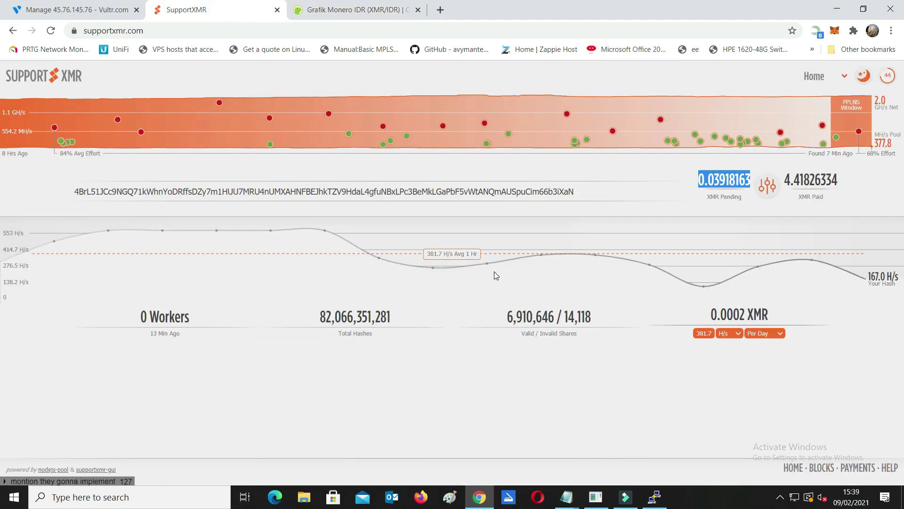
{"action": "double_click", "coordinate": [702, 171]}
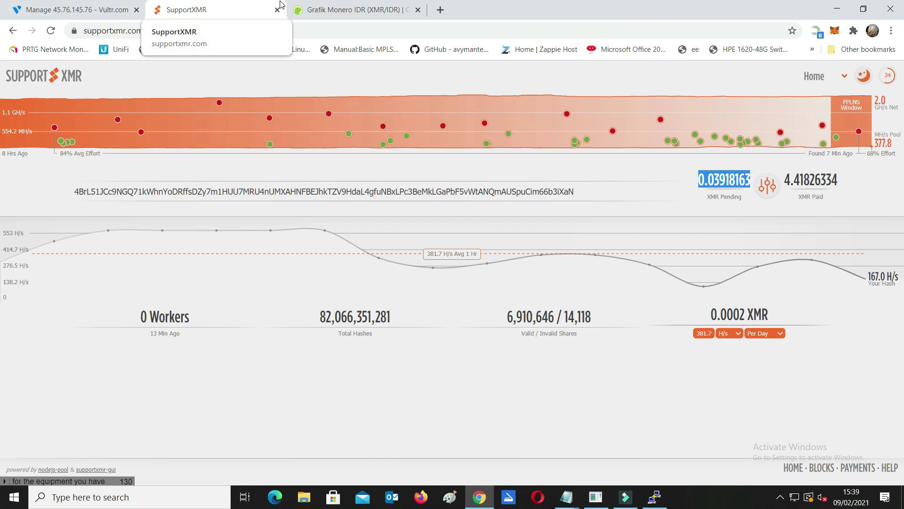
{"action": "left_click", "coordinate": [830, 10]}
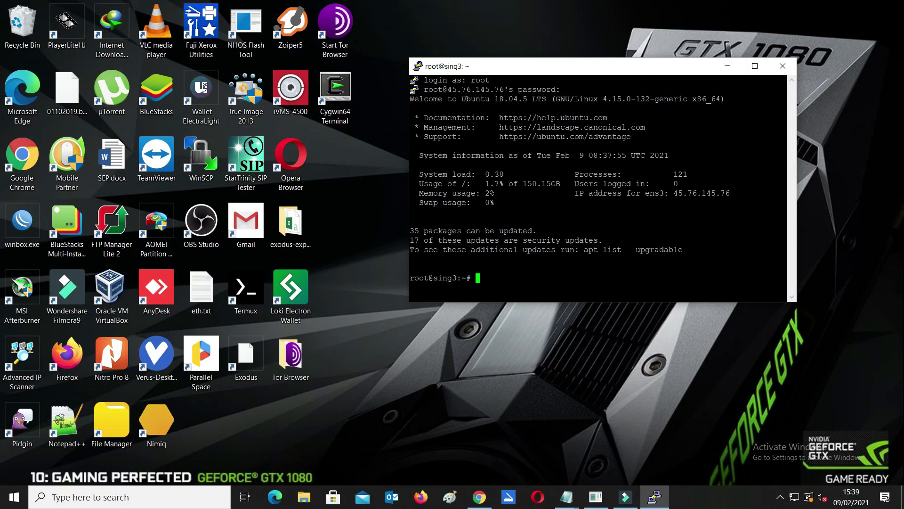
Ping supportxmr.com and highlight the 'Temporary failure in name resolution' error line.
{"action": "type", "text": "ping supportxmr.com"}
{"action": "key", "text": "Return"}
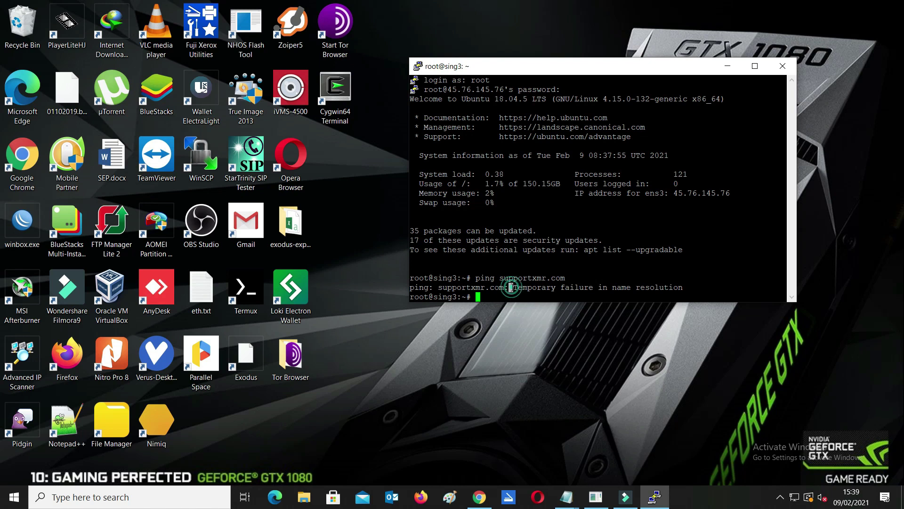
{"action": "left_click_drag", "start_coordinate": [563, 71], "coordinate": [455, 68]}
{"action": "left_click_drag", "start_coordinate": [402, 285], "coordinate": [589, 285]}
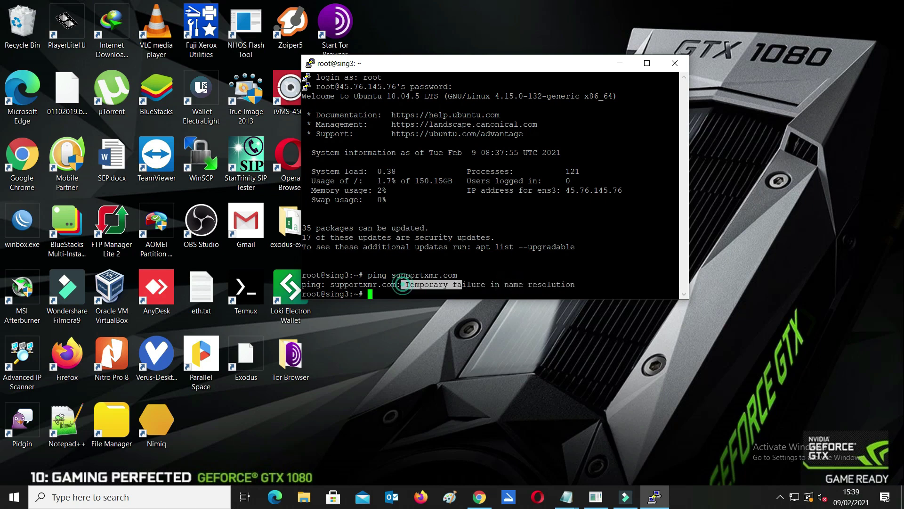
{"action": "left_click_drag", "start_coordinate": [401, 284], "coordinate": [578, 283]}
{"action": "triple_click", "coordinate": [426, 285]}
{"action": "double_click", "coordinate": [426, 284]}
{"action": "triple_click", "coordinate": [426, 285]}
{"action": "double_click", "coordinate": [426, 284]}
{"action": "triple_click", "coordinate": [426, 285]}
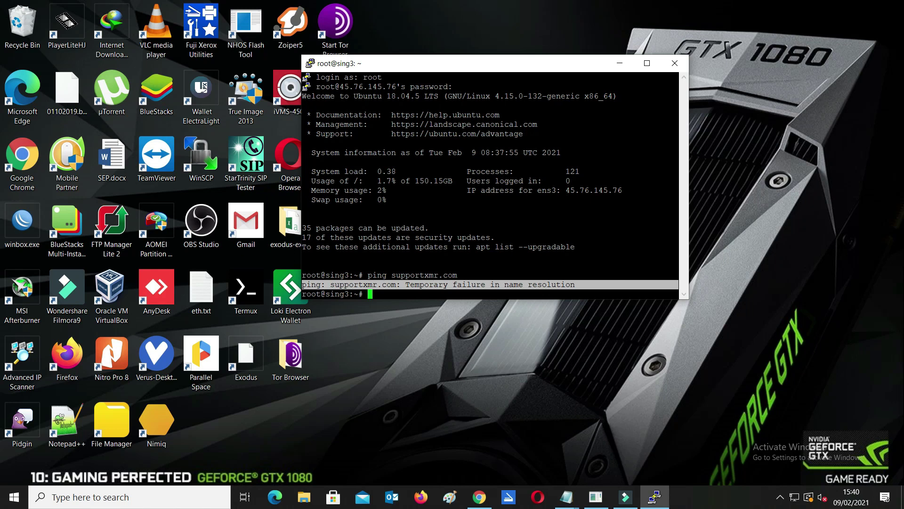
Minimize PuTTY and open the sing3 server's networking configuration examples in Vultr.
{"action": "left_click", "coordinate": [618, 66]}
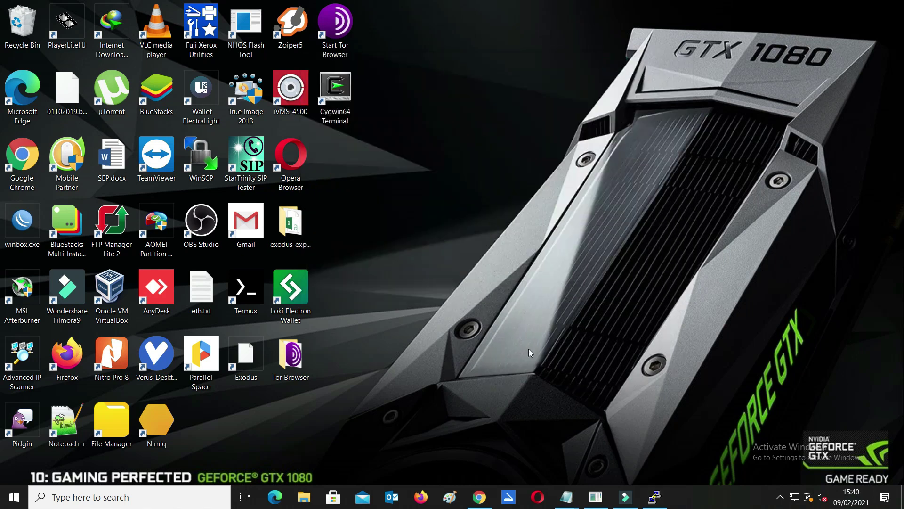
{"action": "left_click", "coordinate": [480, 495]}
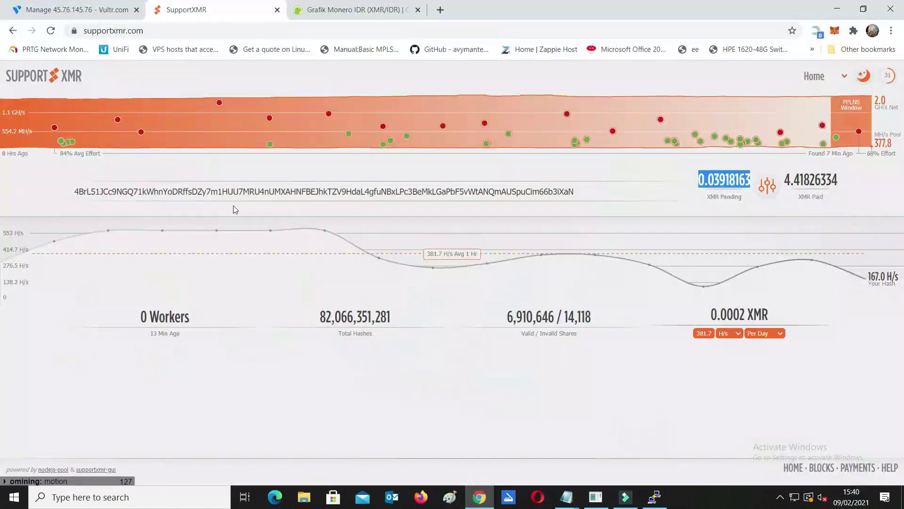
{"action": "left_click", "coordinate": [75, 10]}
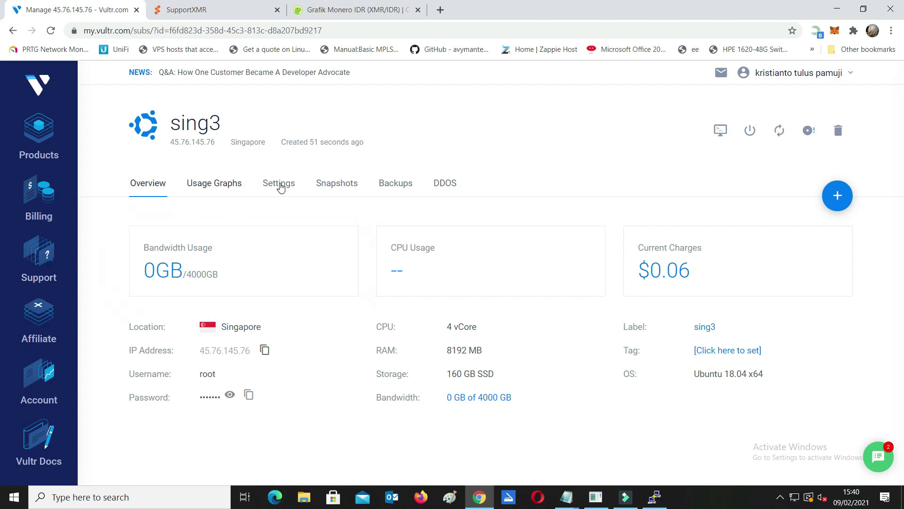
{"action": "left_click", "coordinate": [279, 183]}
{"action": "scroll", "coordinate": [469, 243], "scroll_direction": "down", "scroll_amount": 2}
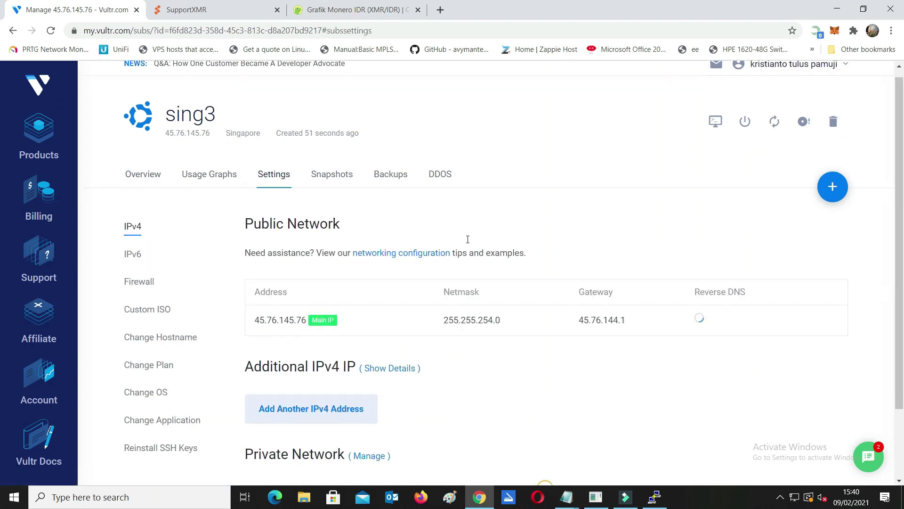
{"action": "left_click", "coordinate": [391, 168]}
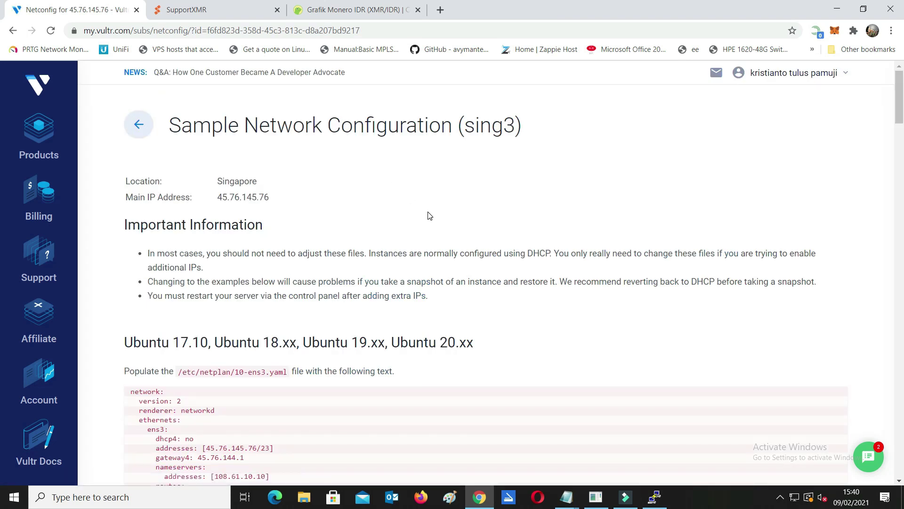
Inspect the Ubuntu 18.xx example for /etc/netplan/10-ens3.yaml.
{"action": "scroll", "coordinate": [208, 277], "scroll_direction": "down", "scroll_amount": 3}
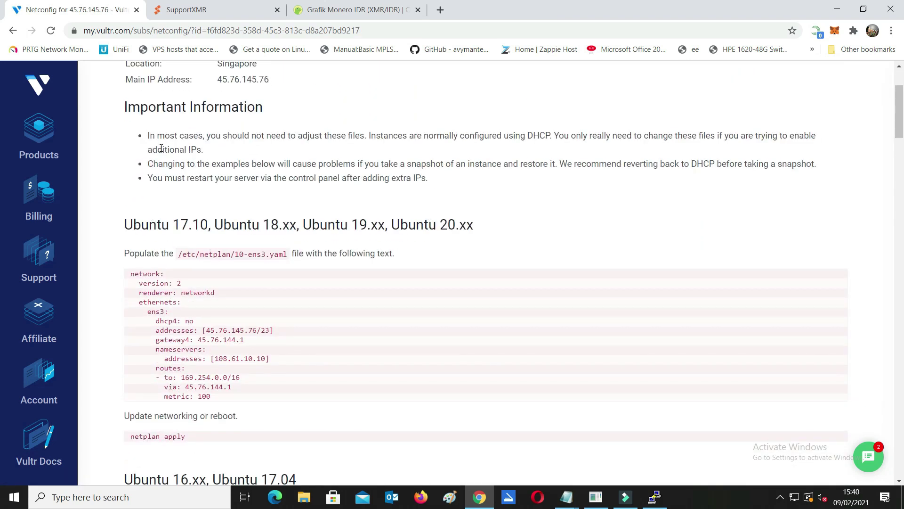
{"action": "scroll", "coordinate": [272, 209], "scroll_direction": "up", "scroll_amount": 3}
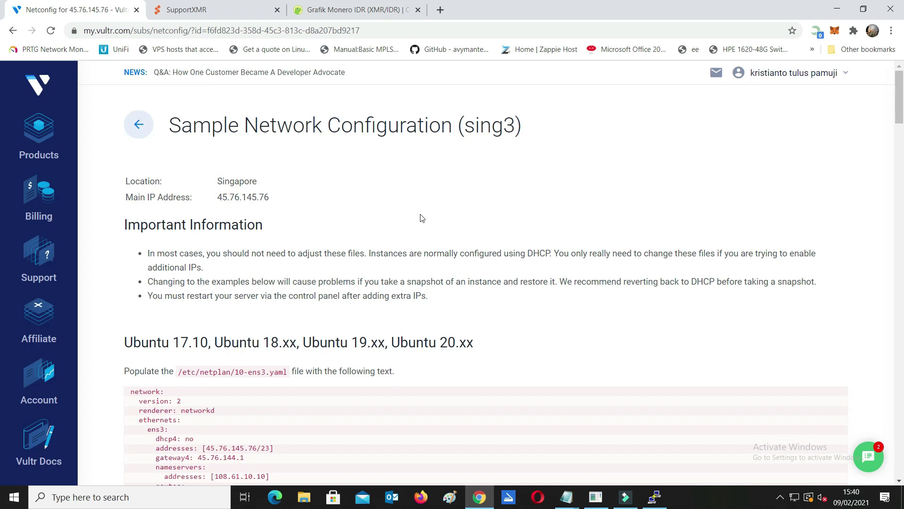
{"action": "scroll", "coordinate": [422, 218], "scroll_direction": "down", "scroll_amount": 1}
{"action": "left_click_drag", "start_coordinate": [119, 286], "coordinate": [480, 285]}
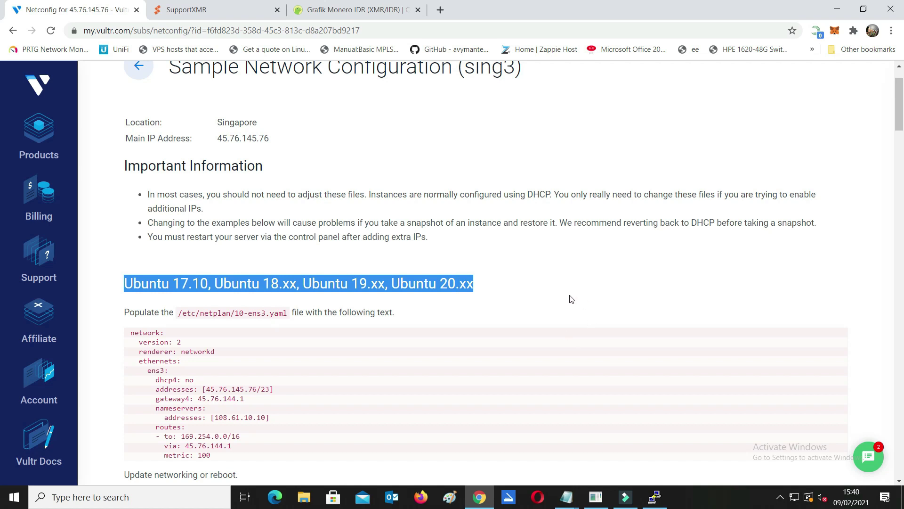
{"action": "left_click", "coordinate": [524, 281]}
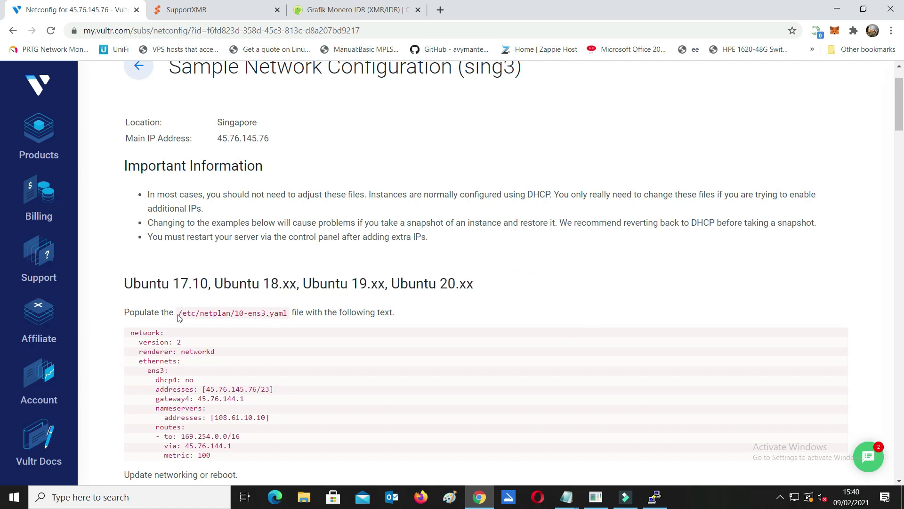
{"action": "left_click_drag", "start_coordinate": [179, 313], "coordinate": [292, 313]}
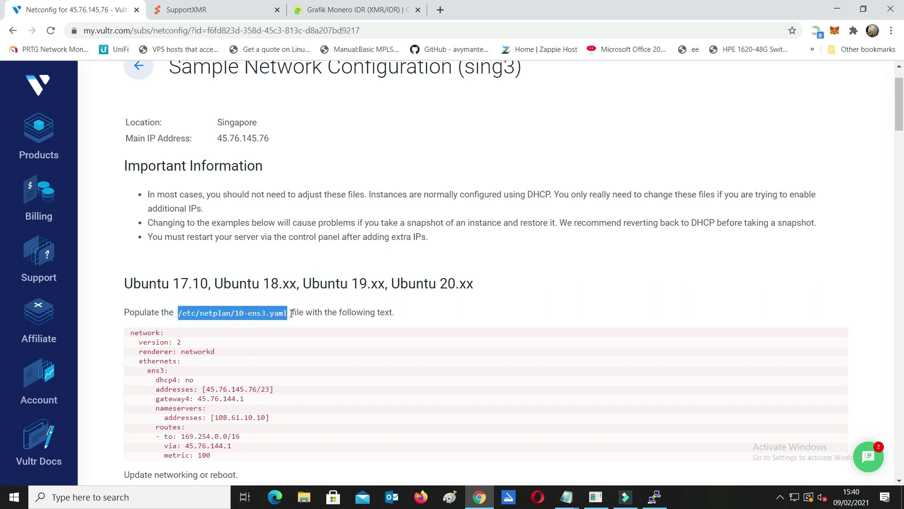
{"action": "left_click", "coordinate": [469, 312]}
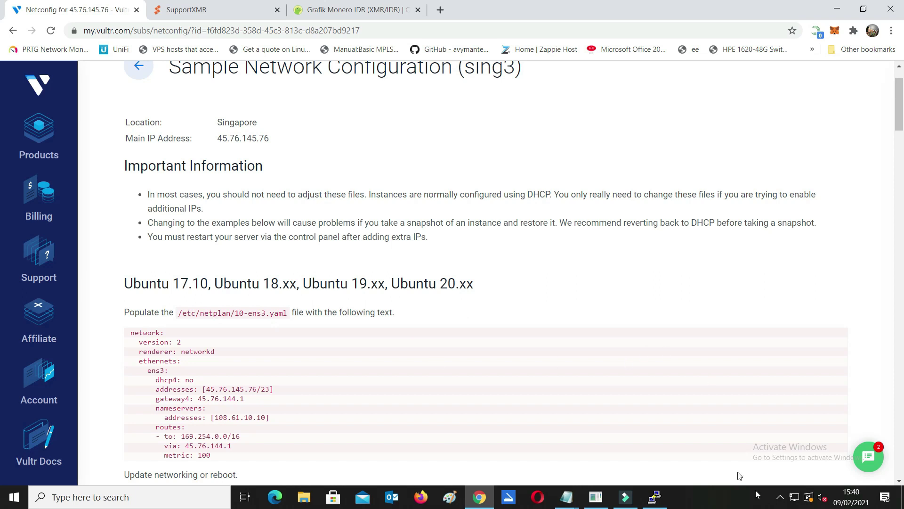
In the server shell, list the root directory and move into /etc.
{"action": "left_click", "coordinate": [655, 497]}
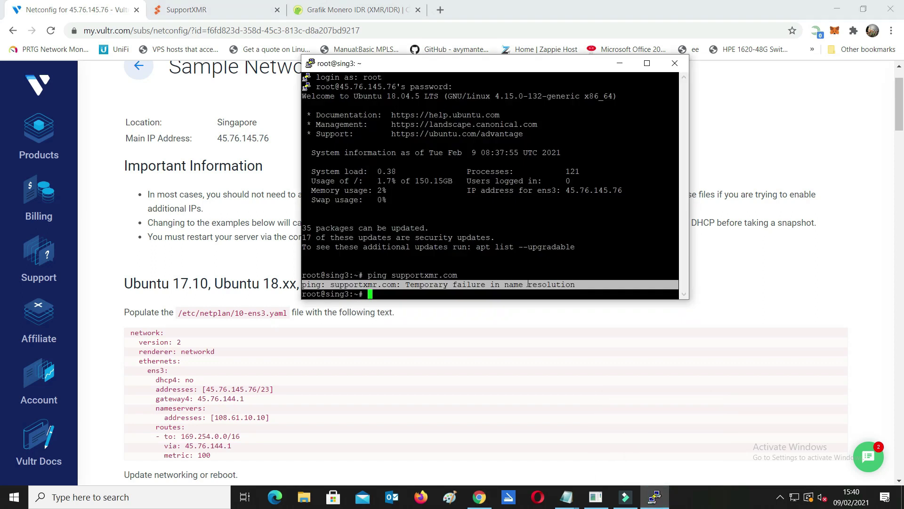
{"action": "left_click", "coordinate": [528, 284]}
{"action": "type", "text": "cd"}
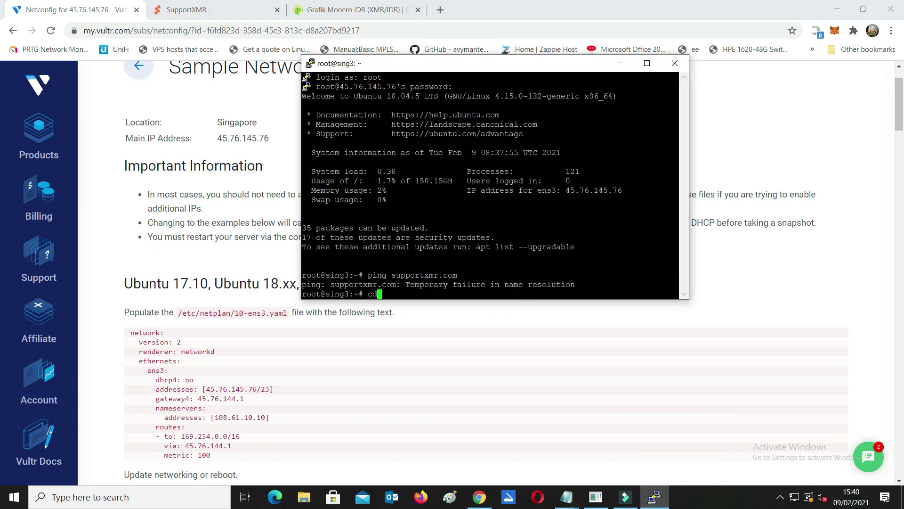
{"action": "type", "text": " /"}
{"action": "key", "text": "Return"}
{"action": "type", "text": "ls"}
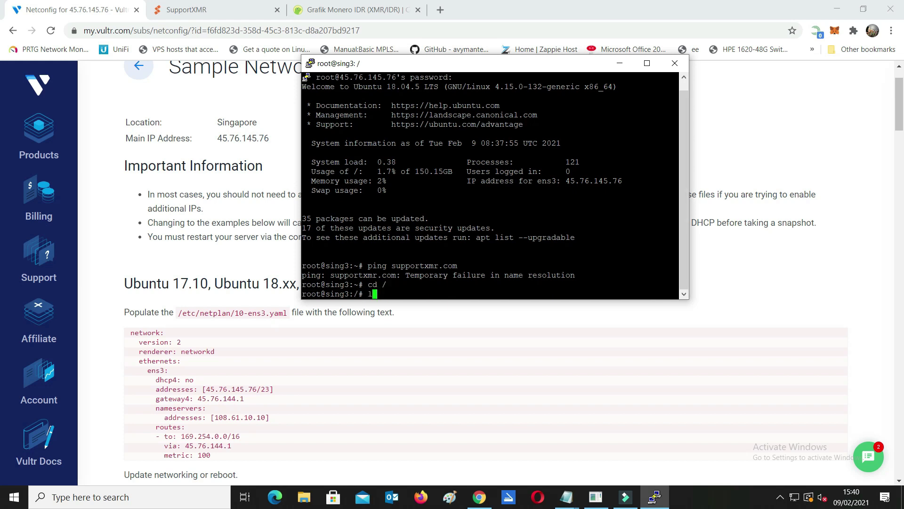
{"action": "key", "text": "Return"}
{"action": "type", "text": "cd"}
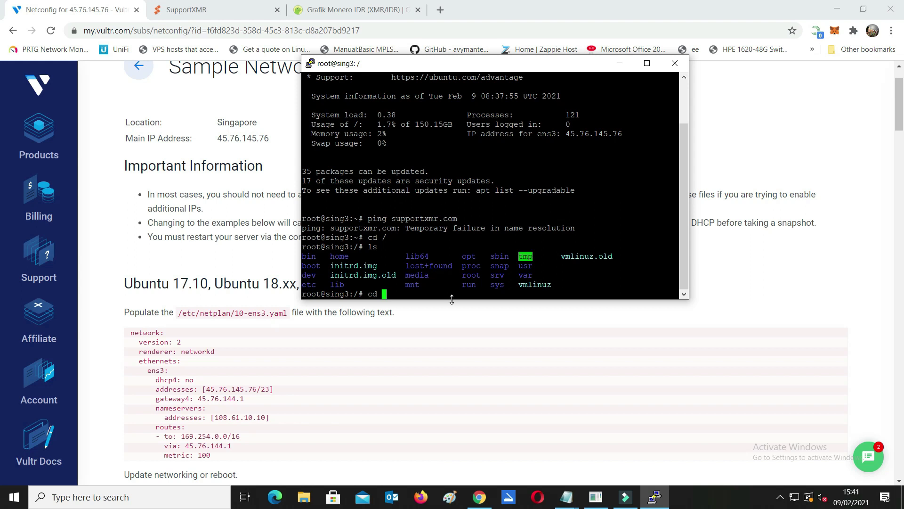
{"action": "double_click", "coordinate": [308, 284]}
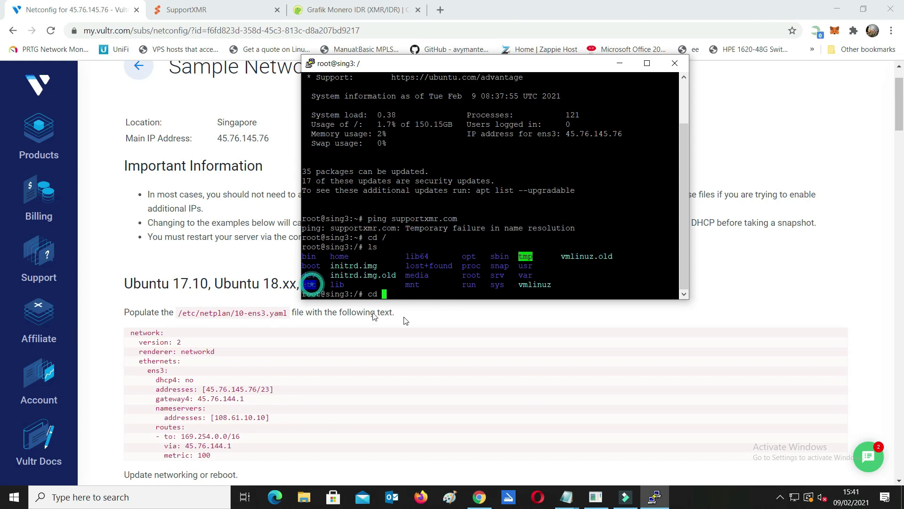
{"action": "right_click", "coordinate": [401, 294]}
{"action": "key", "text": "Return"}
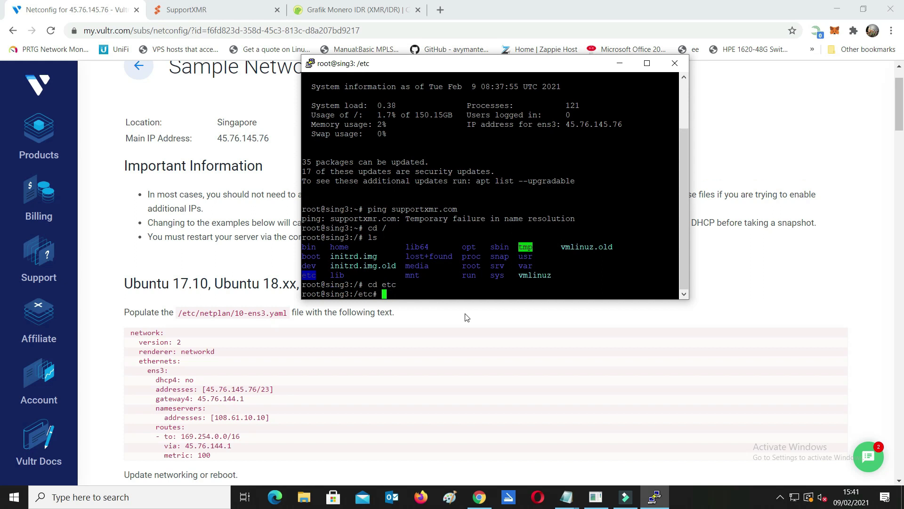
Move into /etc/netplan and list its files, 01-netcfg.yaml and 10-ens3.yaml.
{"action": "type", "text": "ls"}
{"action": "key", "text": "Return"}
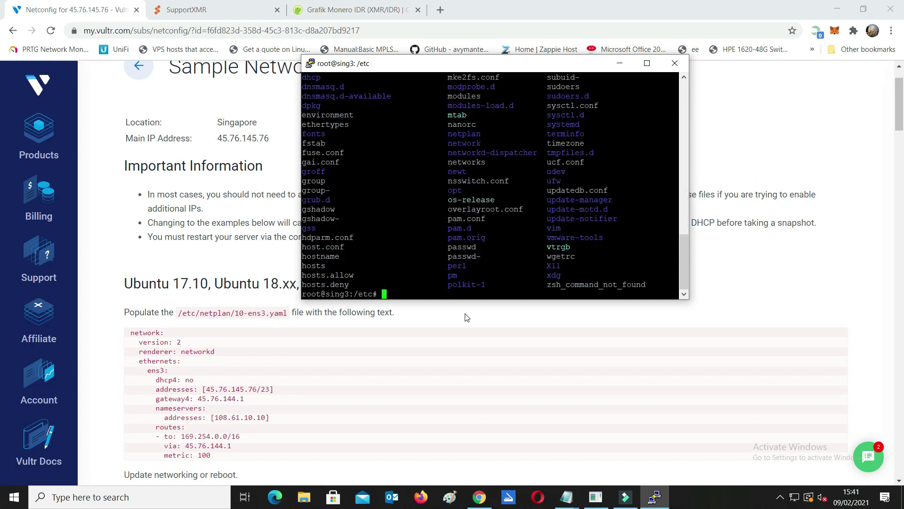
{"action": "type", "text": "cd netplan"}
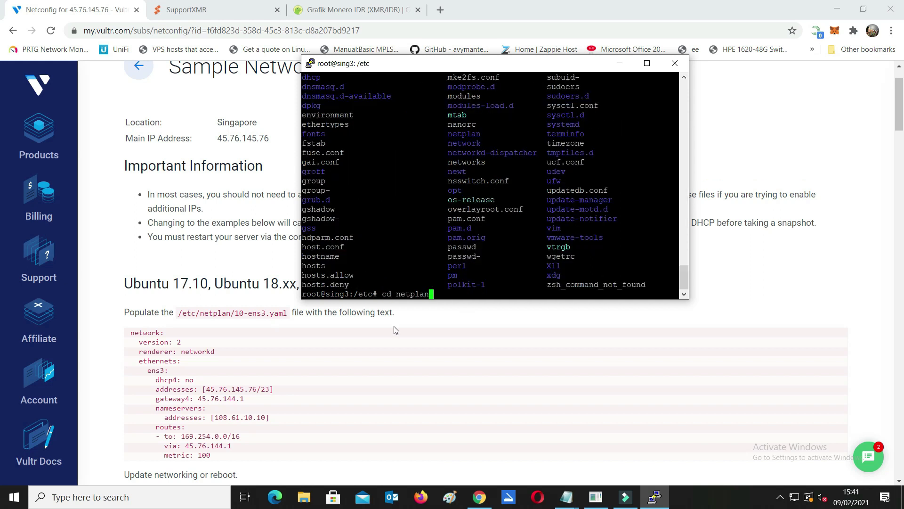
{"action": "key", "text": "Return"}
{"action": "type", "text": "ls"}
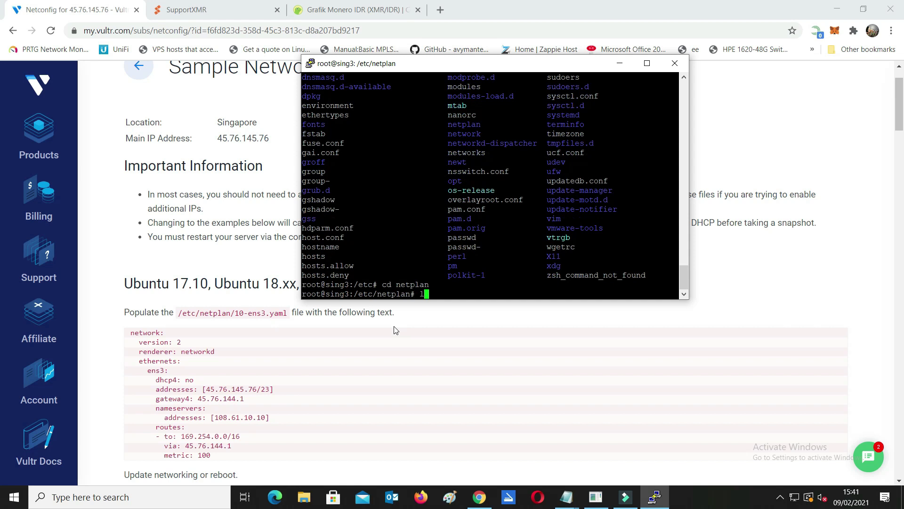
{"action": "key", "text": "Return"}
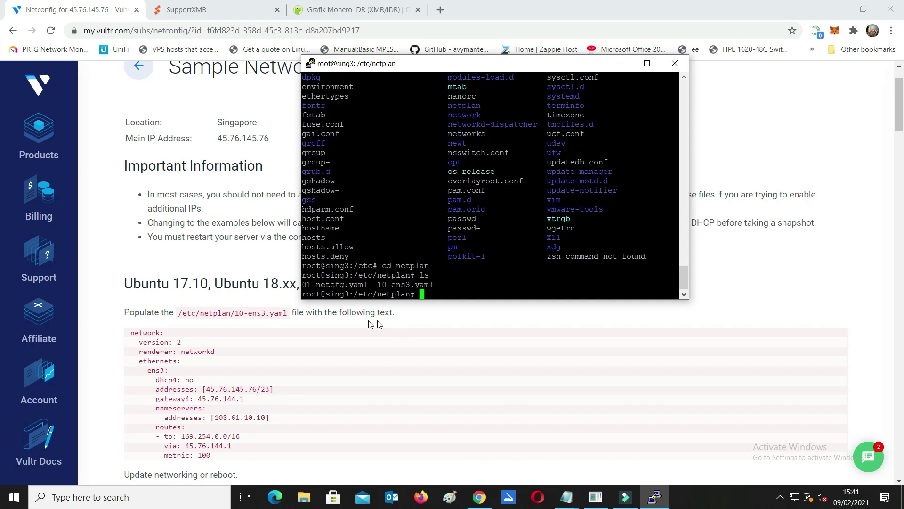
Open 10-ens3.yaml in the nano editor.
{"action": "double_click", "coordinate": [391, 285]}
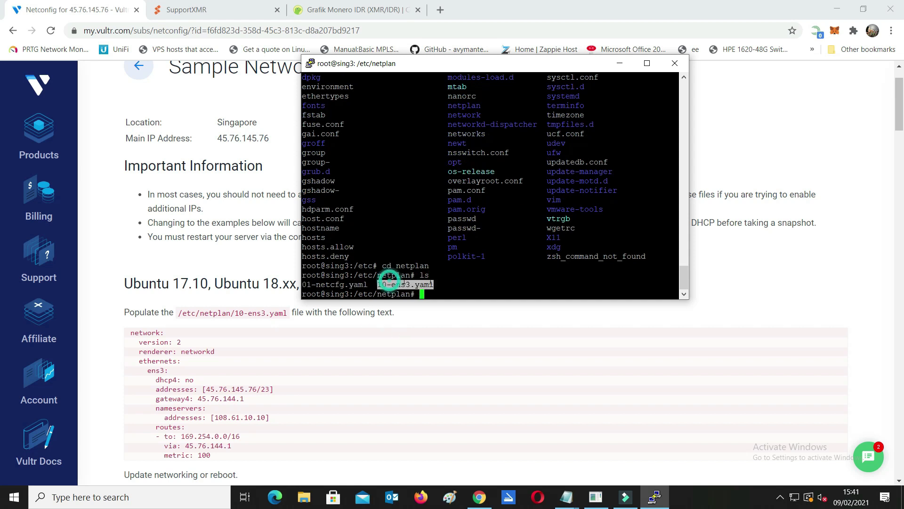
{"action": "double_click", "coordinate": [424, 285]}
{"action": "key", "text": "ctrl+c"}
{"action": "left_click", "coordinate": [431, 283]}
{"action": "left_click", "coordinate": [444, 293]}
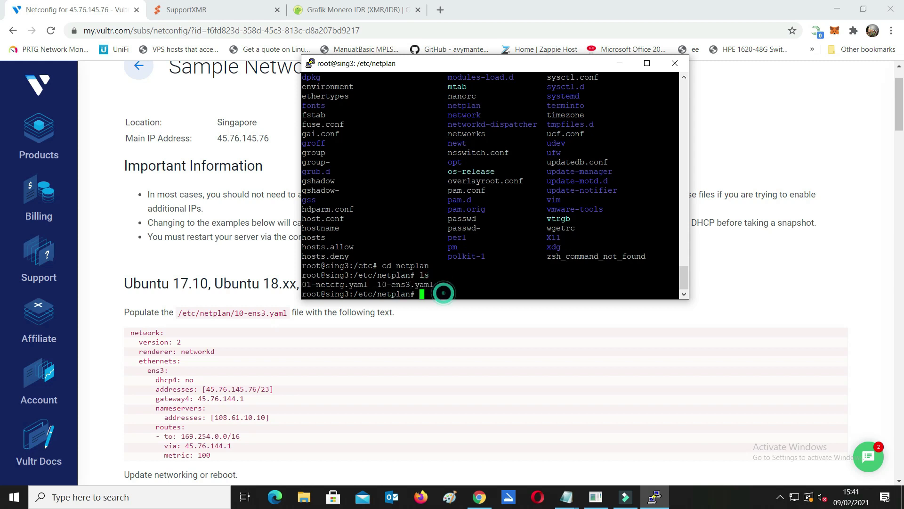
{"action": "type", "text": "nano"}
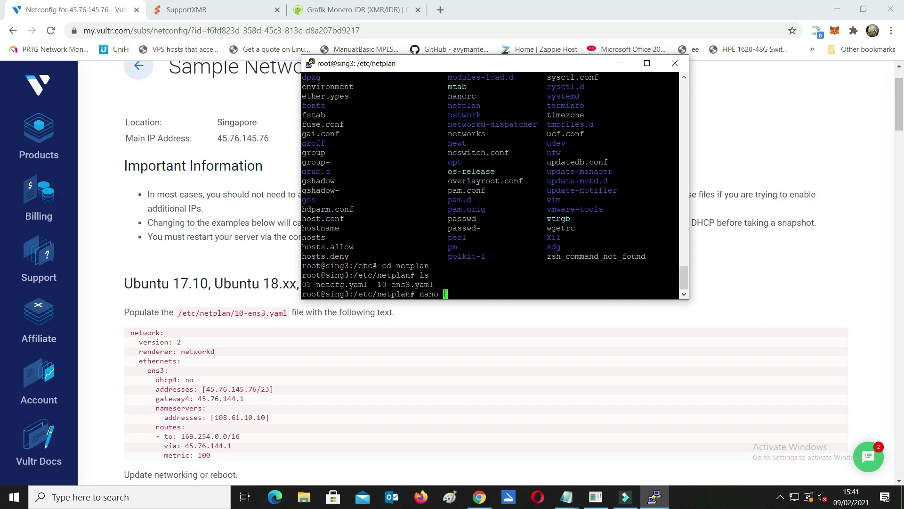
{"action": "double_click", "coordinate": [405, 284]}
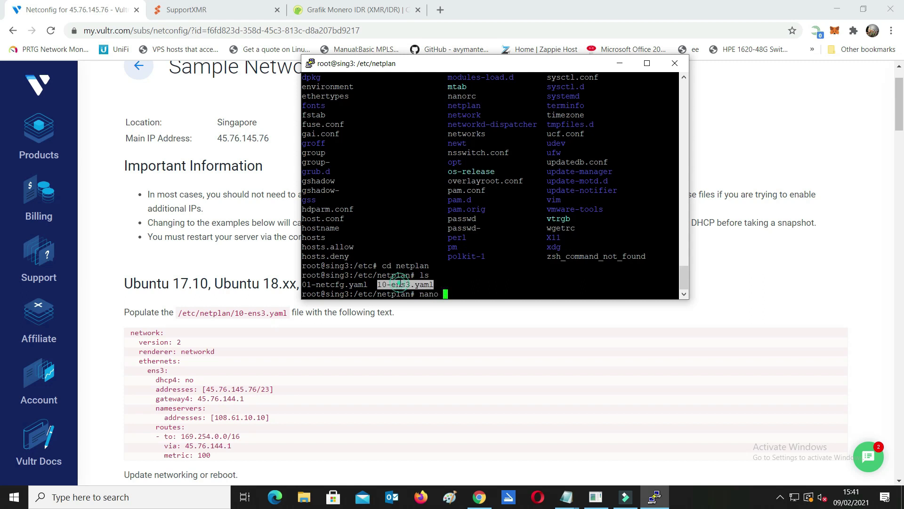
{"action": "right_click", "coordinate": [405, 284]}
Open 10-ens3.yaml in nano and erase the existing DHCP configuration.
{"action": "key", "text": "Return"}
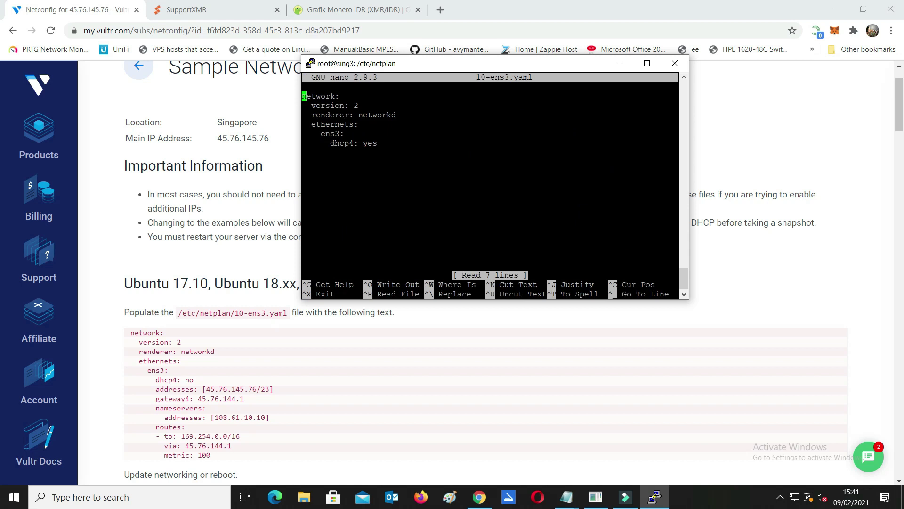
{"action": "key", "text": "Up"}
{"action": "key", "text": "Up"}
{"action": "key", "text": "Up"}
{"action": "key", "text": "Up"}
{"action": "key", "text": "Down"}
{"action": "key", "text": "Down"}
{"action": "key", "text": "Down"}
{"action": "key", "text": "Down"}
{"action": "key", "text": "Down"}
{"action": "key", "text": "End"}
{"action": "key", "text": "BackSpace"}
{"action": "key", "text": "BackSpace"}
{"action": "key", "text": "BackSpace"}
{"action": "key", "text": "BackSpace"}
{"action": "key", "text": "BackSpace"}
{"action": "key", "text": "BackSpace"}
{"action": "key", "text": "BackSpace"}
{"action": "key", "text": "BackSpace"}
{"action": "key", "text": "BackSpace"}
{"action": "key", "text": "BackSpace"}
{"action": "key", "text": "BackSpace"}
{"action": "key", "text": "BackSpace"}
{"action": "key", "text": "BackSpace"}
{"action": "key", "text": "BackSpace"}
{"action": "key", "text": "BackSpace"}
{"action": "key", "text": "BackSpace"}
{"action": "key", "text": "BackSpace"}
{"action": "key", "text": "BackSpace"}
{"action": "key", "text": "BackSpace"}
{"action": "key", "text": "BackSpace"}
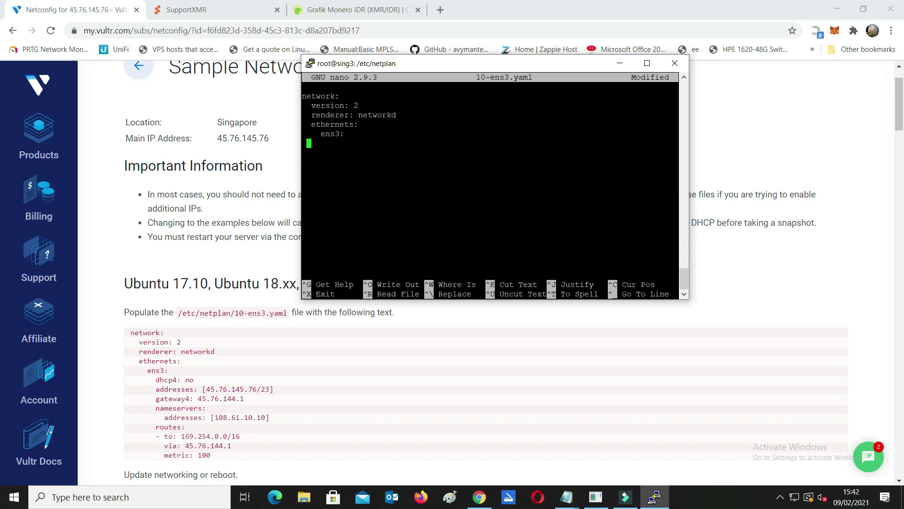
{"action": "key", "text": "BackSpace"}
{"action": "key", "text": "BackSpace"}
{"action": "key", "text": "BackSpace"}
{"action": "key", "text": "BackSpace"}
{"action": "key", "text": "BackSpace"}
{"action": "key", "text": "BackSpace"}
{"action": "key", "text": "BackSpace"}
{"action": "key", "text": "BackSpace"}
{"action": "key", "text": "BackSpace"}
{"action": "key", "text": "BackSpace"}
{"action": "key", "text": "BackSpace"}
{"action": "key", "text": "BackSpace"}
{"action": "key", "text": "BackSpace"}
{"action": "key", "text": "BackSpace"}
{"action": "key", "text": "BackSpace"}
{"action": "key", "text": "BackSpace"}
{"action": "key", "text": "BackSpace"}
{"action": "key", "text": "BackSpace"}
{"action": "key", "text": "BackSpace"}
{"action": "key", "text": "BackSpace"}
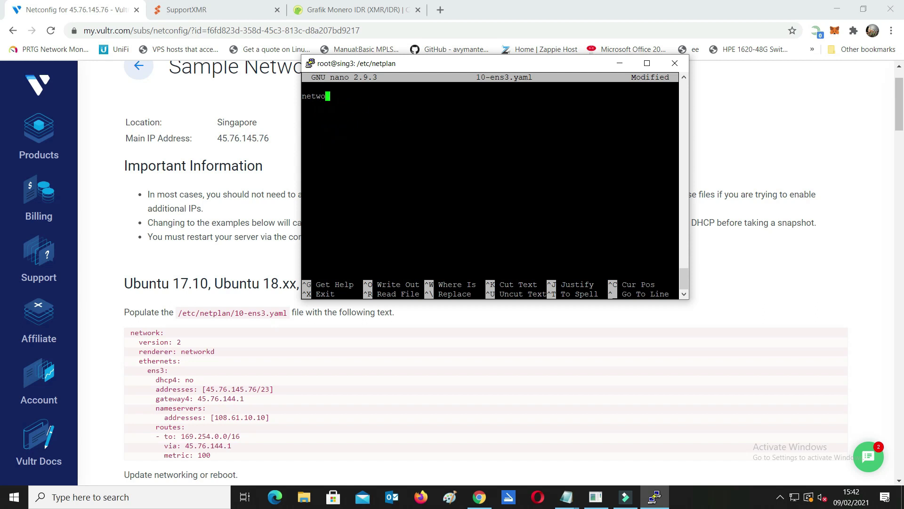
Copy Vultr's sample static netplan config and paste it into the empty file.
{"action": "left_click_drag", "start_coordinate": [130, 332], "coordinate": [278, 463]}
{"action": "right_click", "coordinate": [182, 405]}
{"action": "left_click", "coordinate": [198, 410]}
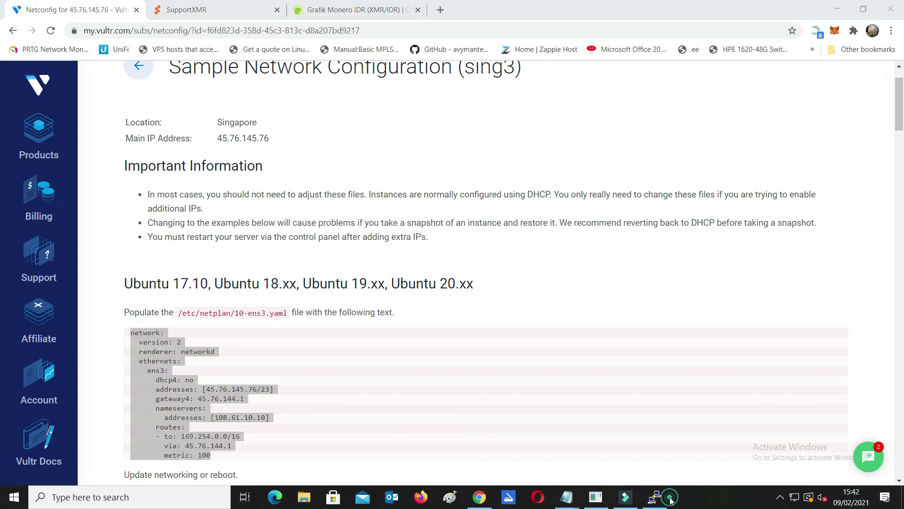
{"action": "left_click", "coordinate": [655, 497]}
{"action": "type", "text": "network:   version: 2   renderer: networkd   ethernets:     ens3:       dhcp4: no       addresses: [45.76.145.76/23]       gateway4: 45.76.144.1       nameservers:         addresses: [108.61.10.10]       routes:       - to: 169.254.0.0/16         via: 45.76.144.1         metric: 100"}
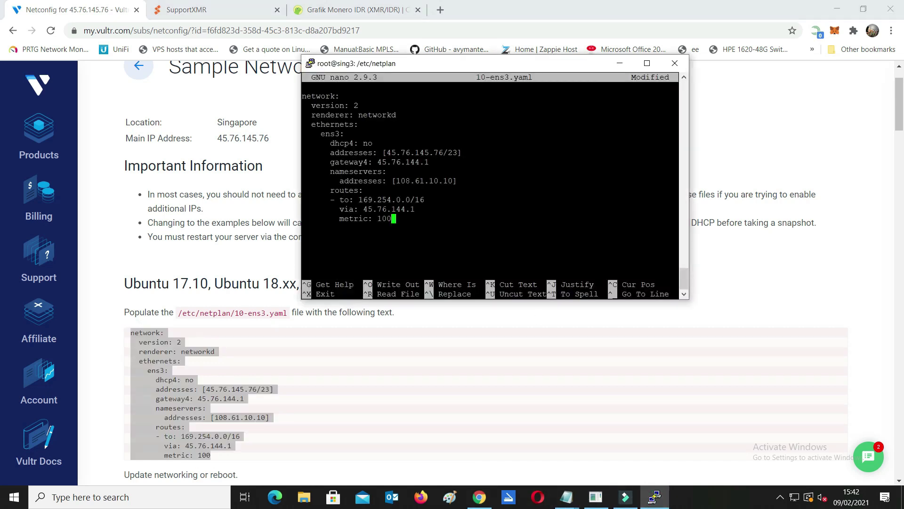
Change the nameserver address to 8.8.8.8 and save 10-ens3.yaml.
{"action": "key", "text": "Up"}
{"action": "key", "text": "Up"}
{"action": "key", "text": "Up"}
{"action": "key", "text": "Up"}
{"action": "key", "text": "Right"}
{"action": "key", "text": "Right"}
{"action": "key", "text": "Right"}
{"action": "key", "text": "Right"}
{"action": "key", "text": "Right"}
{"action": "key", "text": "Right"}
{"action": "key", "text": "Right"}
{"action": "key", "text": "Right"}
{"action": "key", "text": "Right"}
{"action": "key", "text": "Right"}
{"action": "key", "text": "Right"}
{"action": "key", "text": "Right"}
{"action": "key", "text": "Right"}
{"action": "key", "text": "BackSpace"}
{"action": "key", "text": "BackSpace"}
{"action": "key", "text": "BackSpace"}
{"action": "key", "text": "BackSpace"}
{"action": "key", "text": "BackSpace"}
{"action": "key", "text": "BackSpace"}
{"action": "key", "text": "BackSpace"}
{"action": "key", "text": "BackSpace"}
{"action": "key", "text": "BackSpace"}
{"action": "key", "text": "BackSpace"}
{"action": "key", "text": "BackSpace"}
{"action": "key", "text": "BackSpace"}
{"action": "type", "text": "8"}
{"action": "type", "text": ".8.8.8"}
{"action": "key", "text": "ctrl+x"}
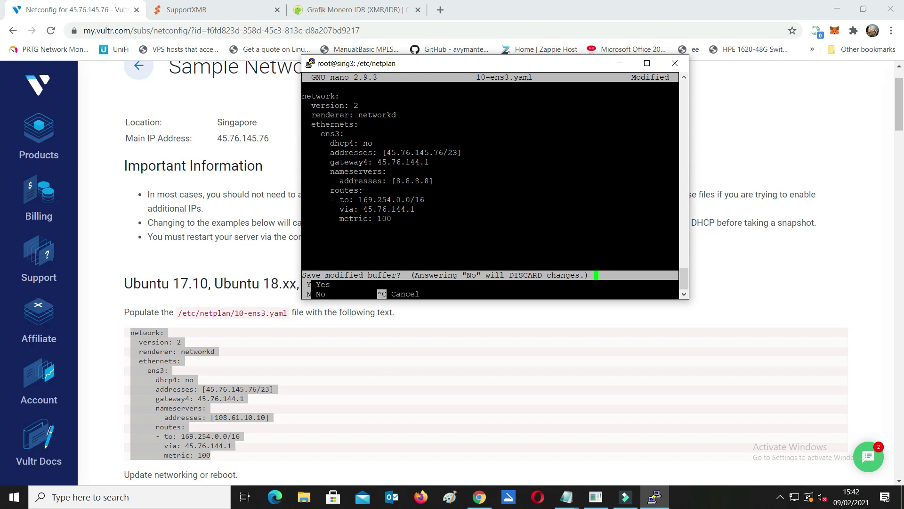
{"action": "key", "text": "y"}
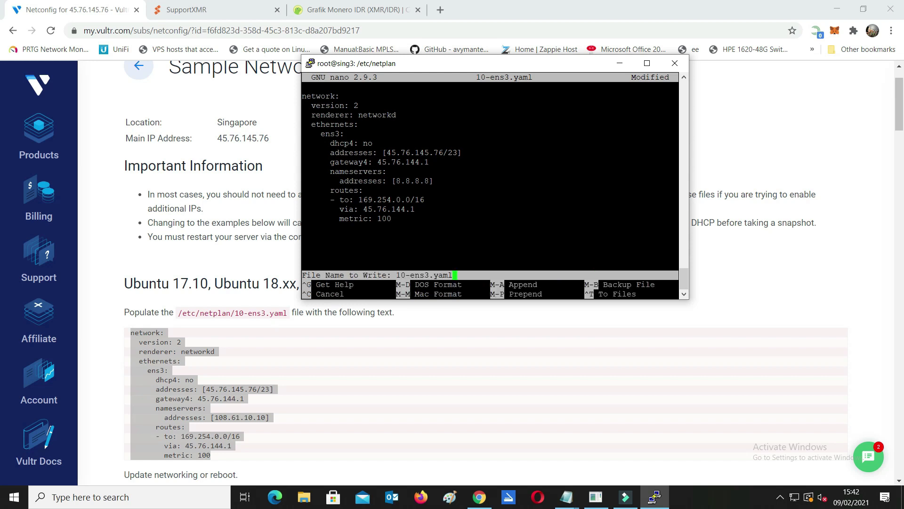
{"action": "key", "text": "Return"}
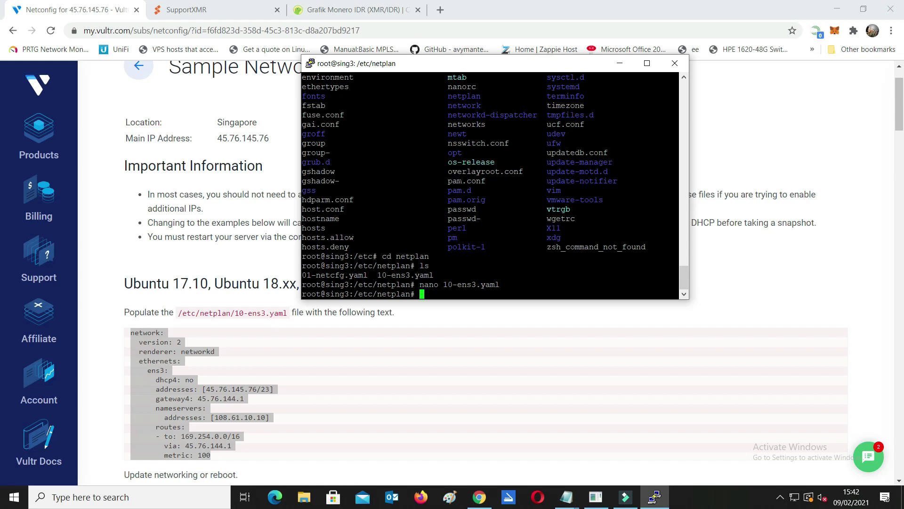
Run sudo reboot, then dismiss the connection error and close the dropped PuTTY window.
{"action": "type", "text": "reboo"}
{"action": "key", "text": "BackSpace"}
{"action": "key", "text": "BackSpace"}
{"action": "key", "text": "BackSpace"}
{"action": "key", "text": "BackSpace"}
{"action": "key", "text": "BackSpace"}
{"action": "type", "text": "sudo reboot"}
{"action": "mouse_move", "coordinate": [683, 285]}
{"action": "left_mouse_down"}
{"action": "mouse_move", "coordinate": [688, 245]}
{"action": "mouse_move", "coordinate": [684, 288]}
{"action": "left_mouse_up"}
{"action": "key", "text": "Return"}
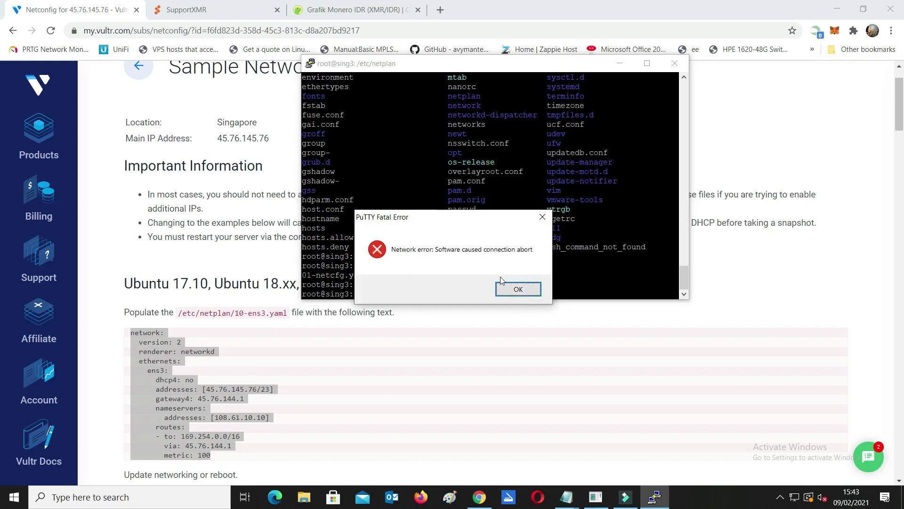
{"action": "left_click", "coordinate": [518, 288]}
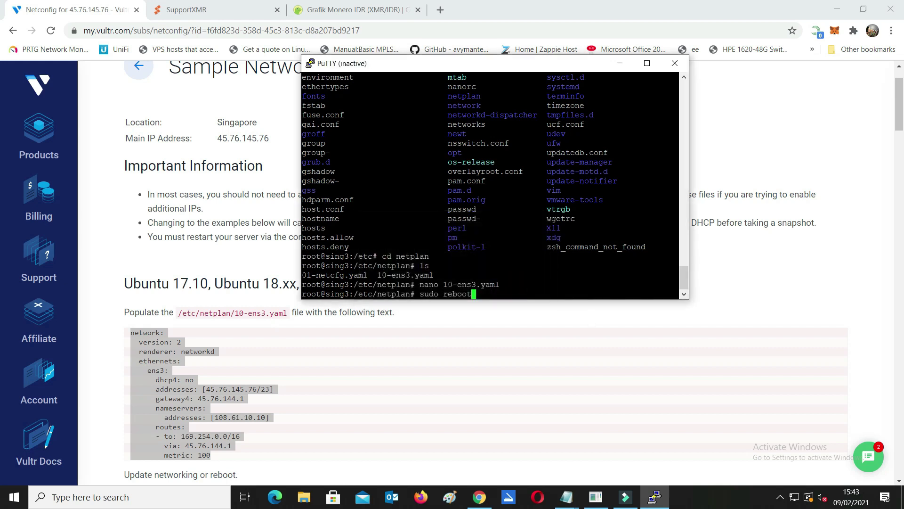
{"action": "left_click", "coordinate": [675, 63]}
Back on sing3's overview, confirm the console shows a login prompt and copy the IP address.
{"action": "scroll", "coordinate": [795, 243], "scroll_direction": "up", "scroll_amount": 1}
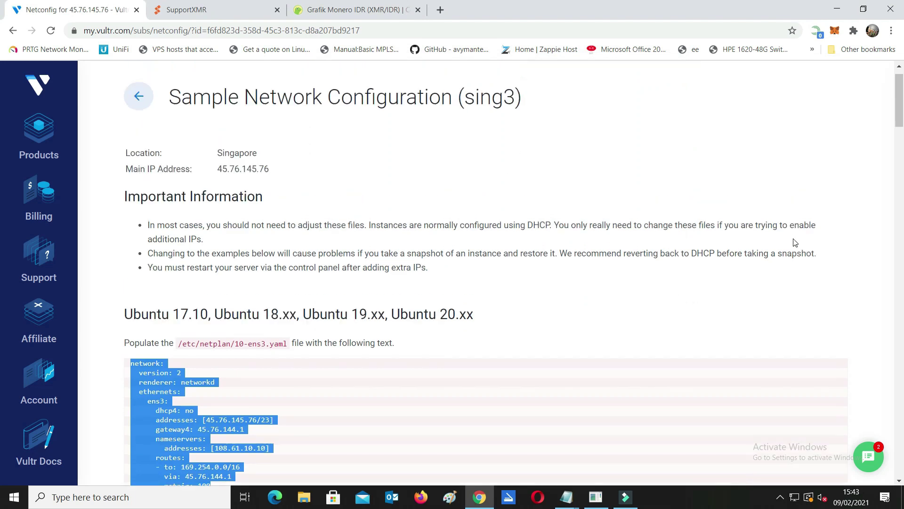
{"action": "scroll", "coordinate": [795, 243], "scroll_direction": "up", "scroll_amount": 1}
{"action": "left_click", "coordinate": [136, 125]}
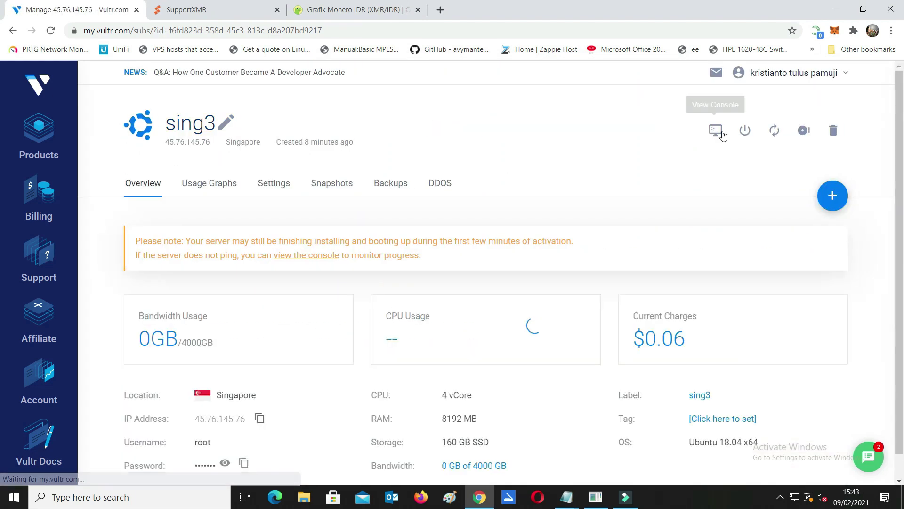
{"action": "left_click", "coordinate": [715, 132]}
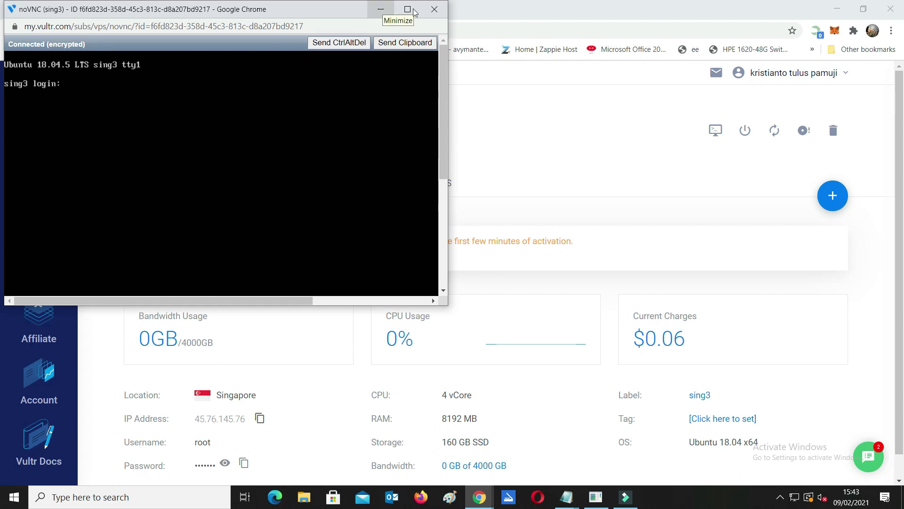
{"action": "left_click", "coordinate": [434, 9]}
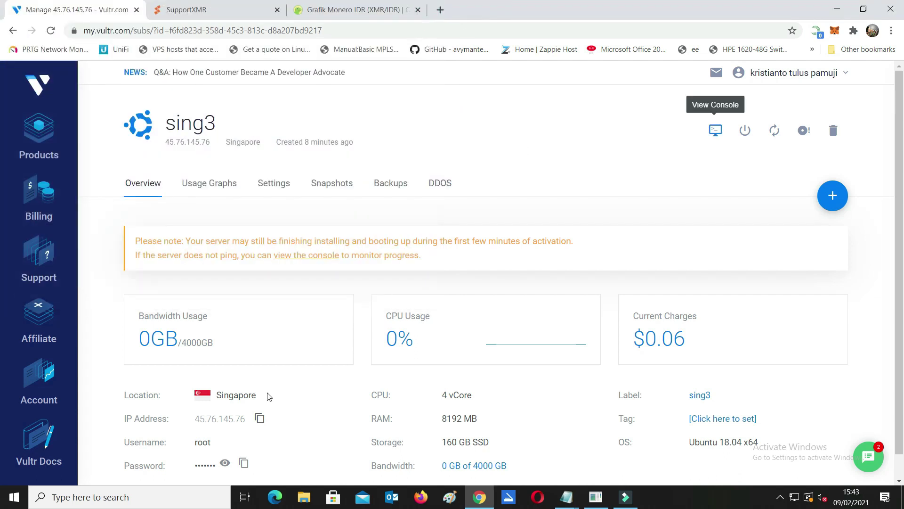
{"action": "left_click", "coordinate": [259, 418]}
{"action": "left_click", "coordinate": [130, 497]}
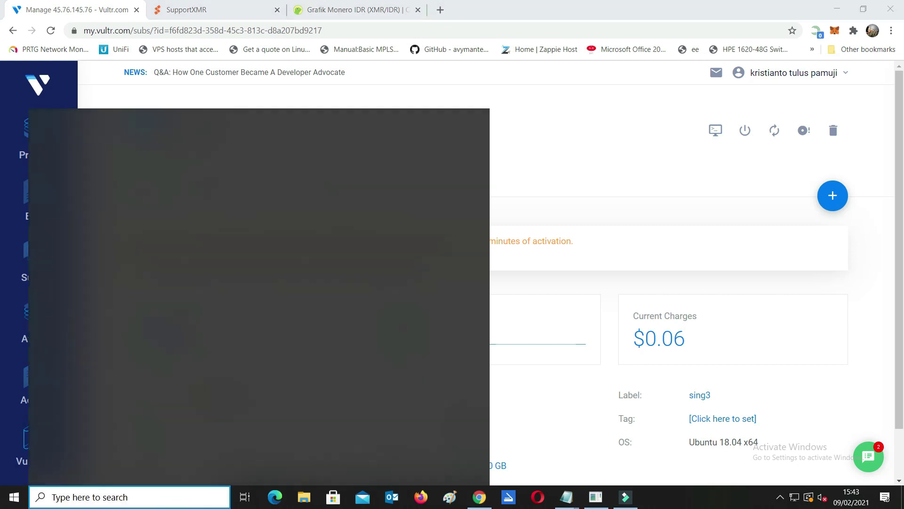
Launch PuTTY, connect to the copied server IP, and enter root as the login.
{"action": "type", "text": "pu"}
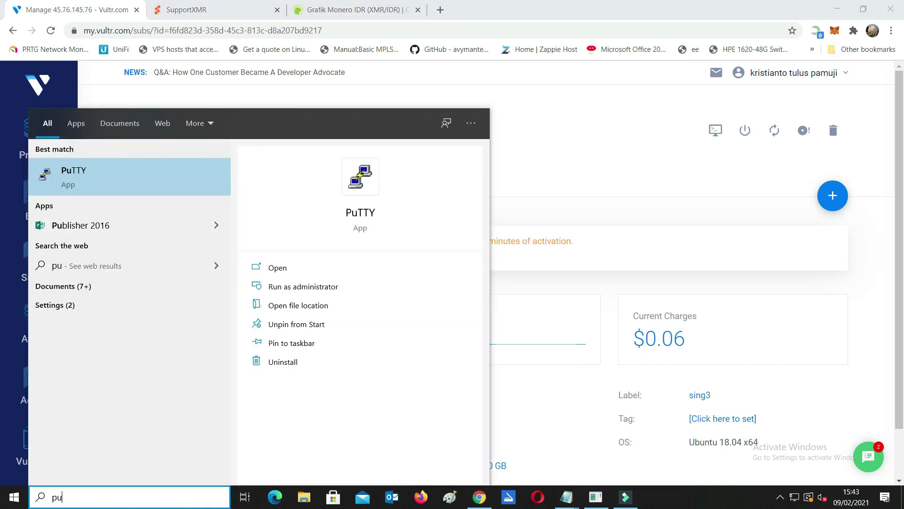
{"action": "left_click", "coordinate": [134, 160]}
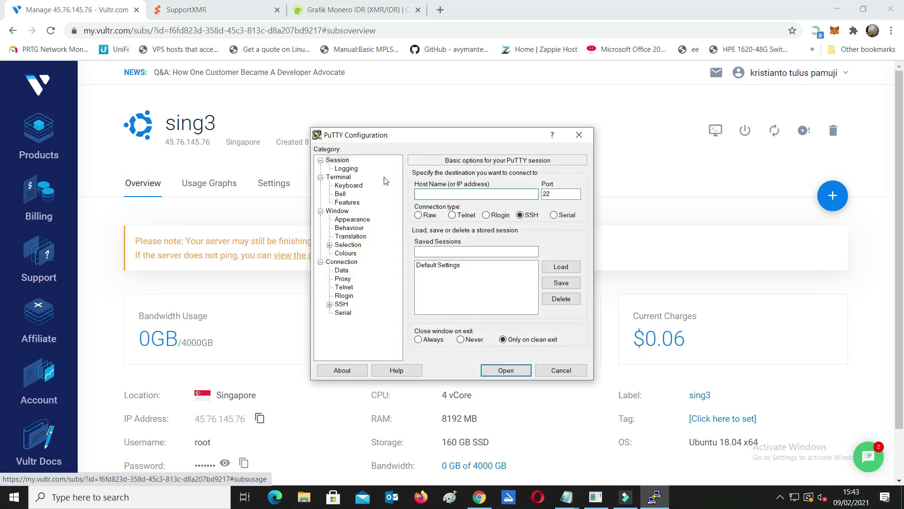
{"action": "key", "text": "ctrl+v"}
{"action": "key", "text": "Return"}
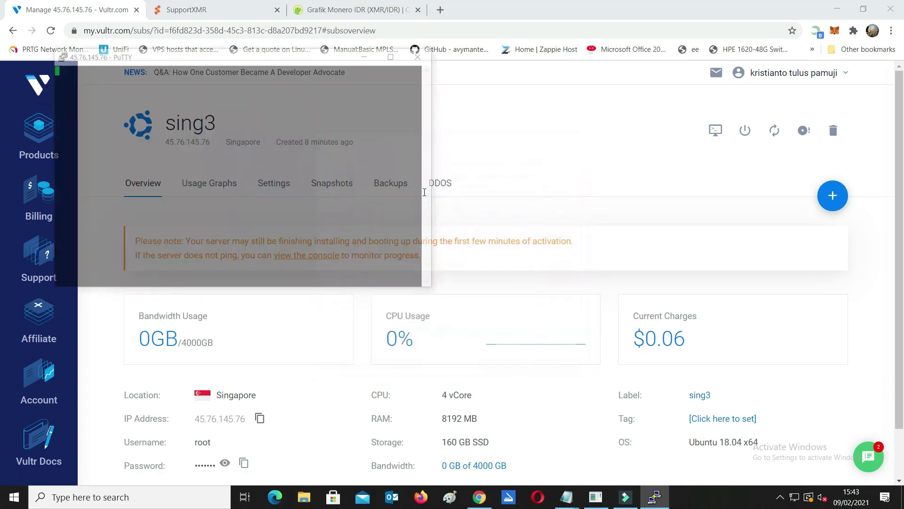
{"action": "type", "text": "roo"}
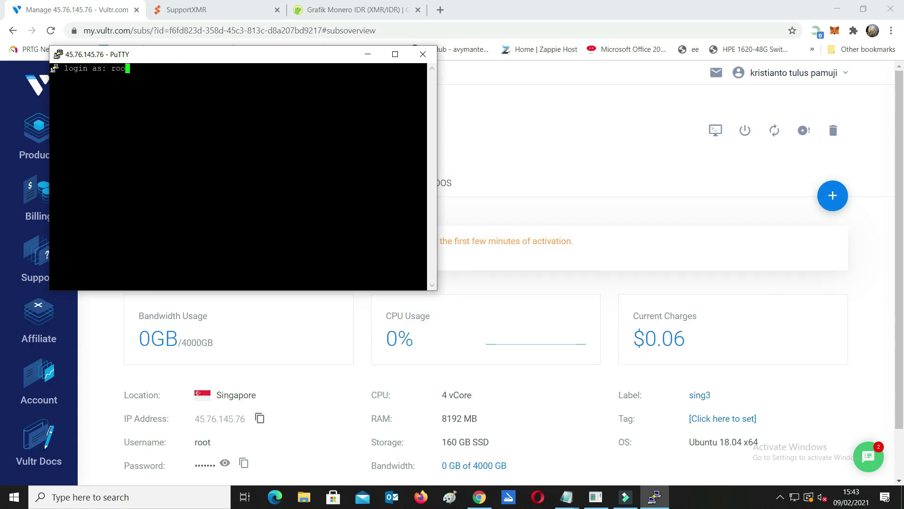
{"action": "type", "text": "t"}
{"action": "key", "text": "Return"}
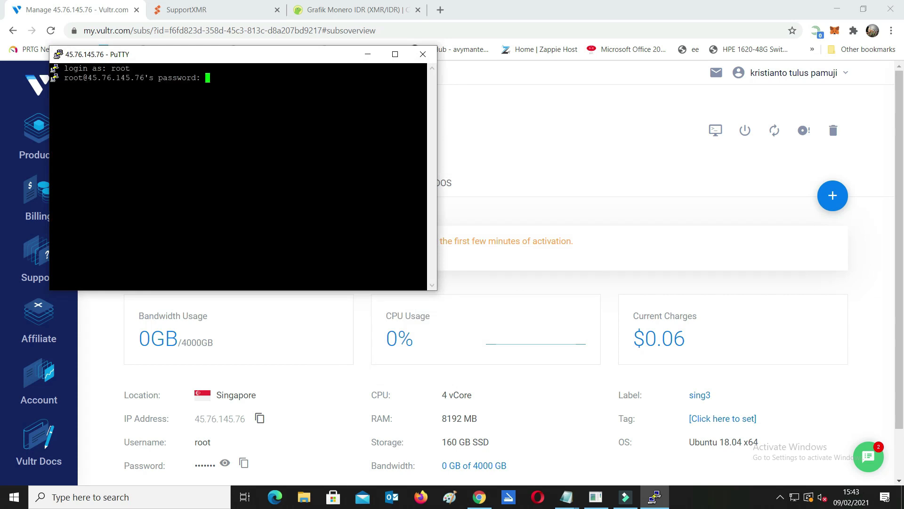
Copy the root password from the server page and submit it at the prompt.
{"action": "left_click", "coordinate": [243, 463]}
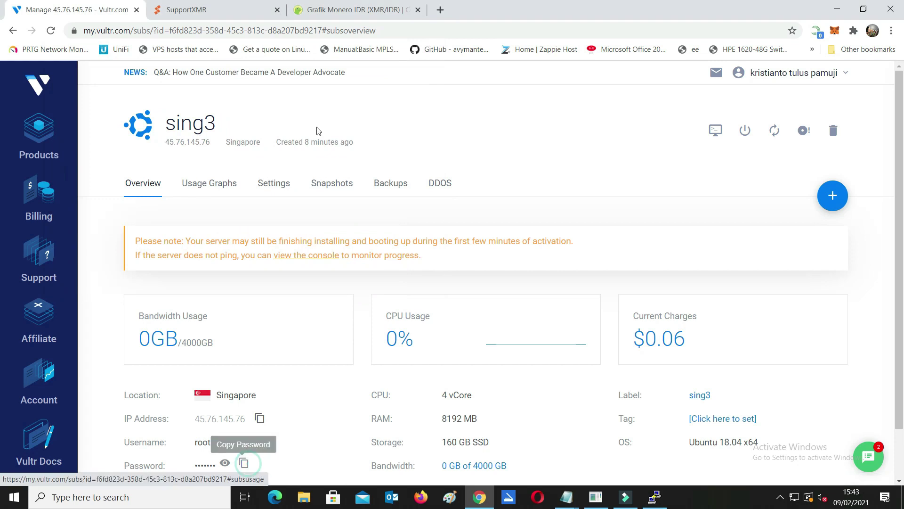
{"action": "left_click", "coordinate": [654, 497]}
{"action": "key", "text": "Return"}
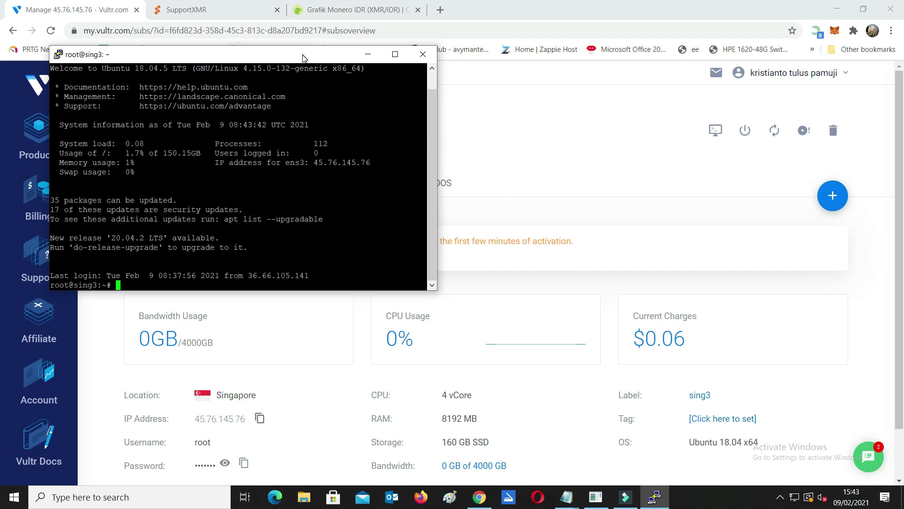
{"action": "left_click_drag", "start_coordinate": [303, 58], "coordinate": [438, 65]}
Ping supportxmr.com from the server, then stop it with Ctrl+C to view the statistics.
{"action": "type", "text": "pin"}
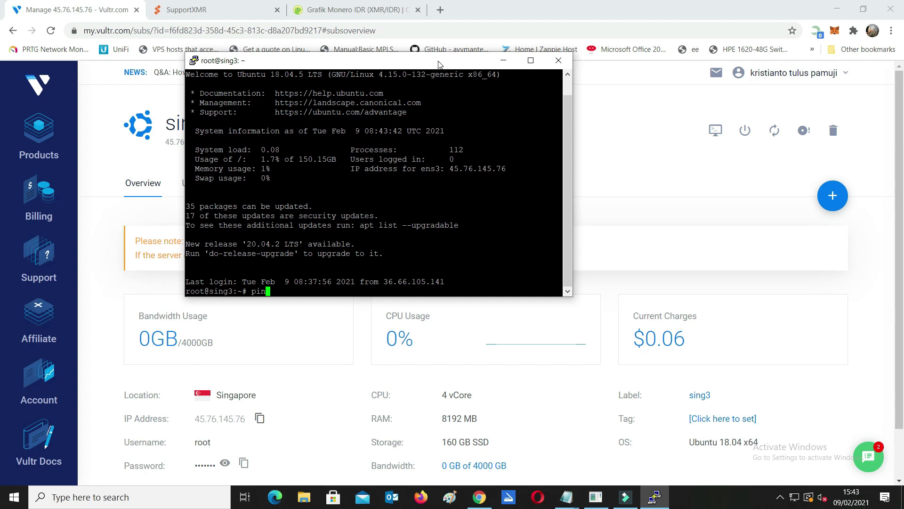
{"action": "type", "text": "g supportxmr.com"}
{"action": "key", "text": "Return"}
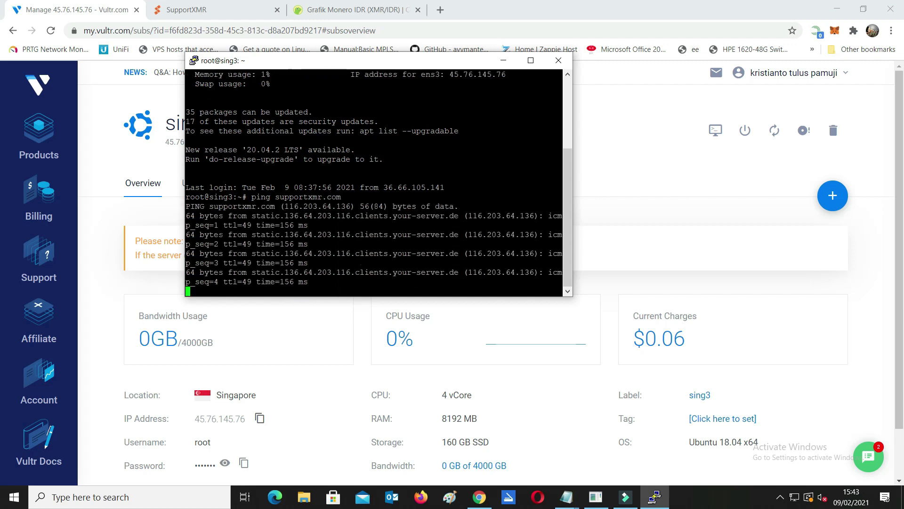
{"action": "left_click_drag", "start_coordinate": [187, 207], "coordinate": [398, 283]}
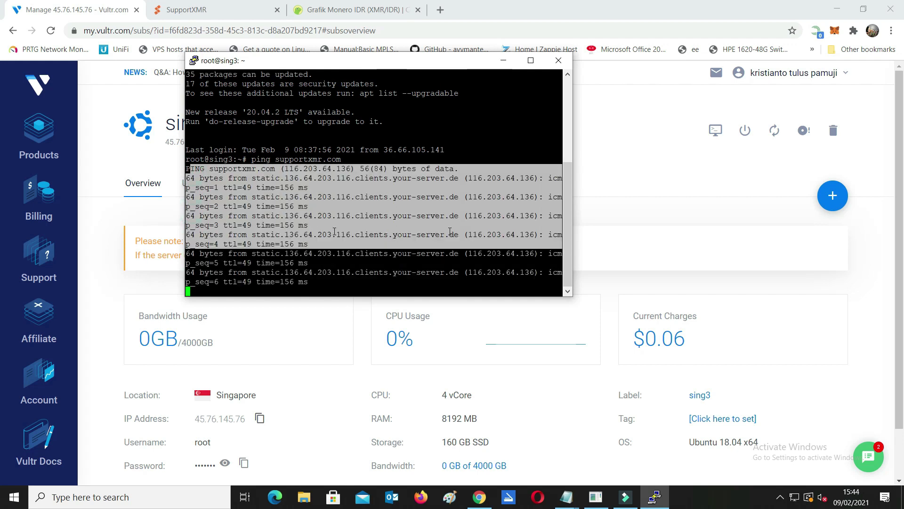
{"action": "left_click", "coordinate": [398, 237]}
{"action": "left_click_drag", "start_coordinate": [187, 123], "coordinate": [560, 292]}
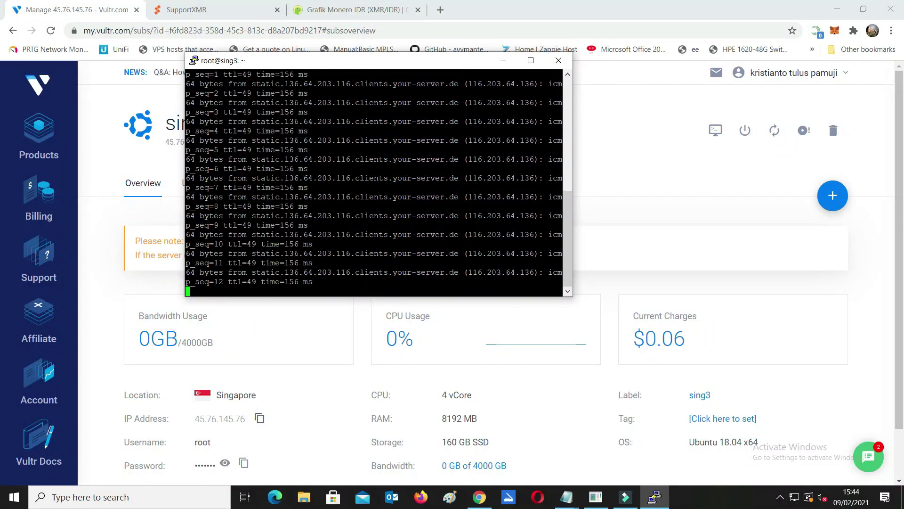
{"action": "key", "text": "ctrl+c"}
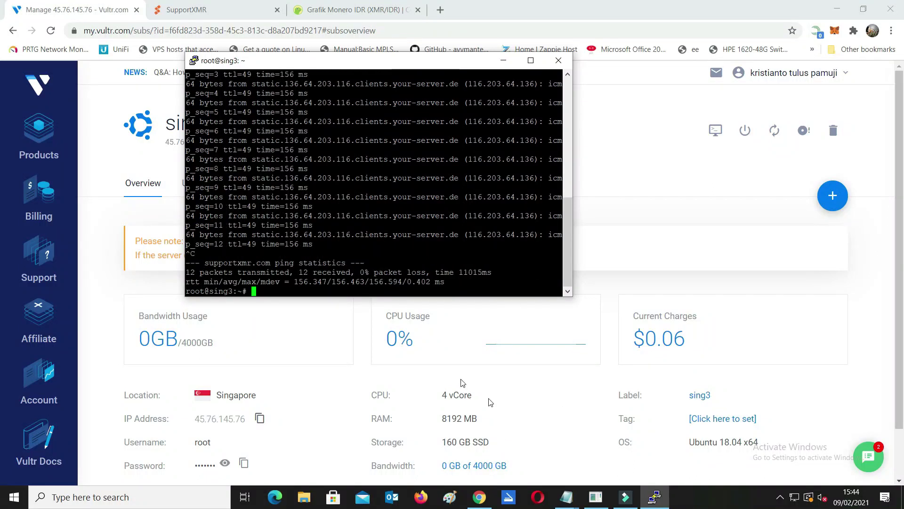
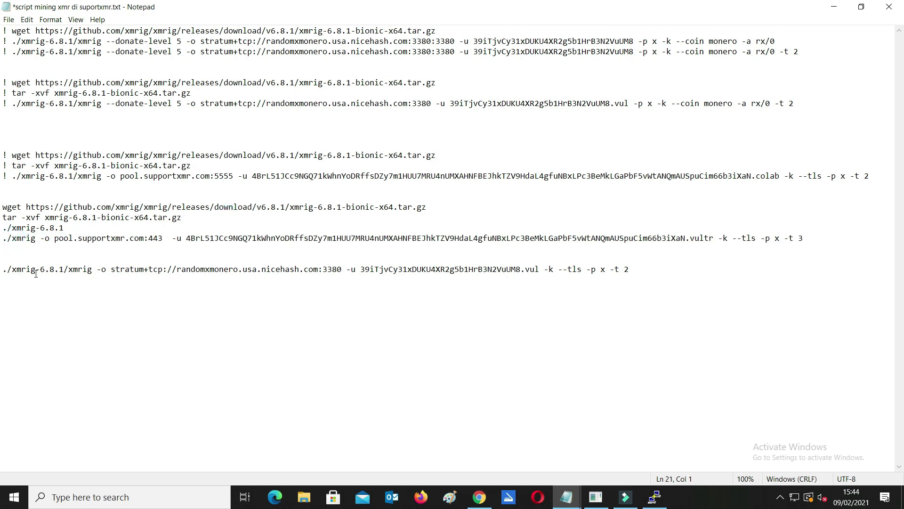
Merge the lone ./xmrig-6.8.1 line into the command so it reads ./xmrig-6.8.1/xmrig -o pool.supportxmr.com:443.
{"action": "left_click", "coordinate": [11, 238]}
{"action": "left_click", "coordinate": [12, 239]}
{"action": "key", "text": "Left"}
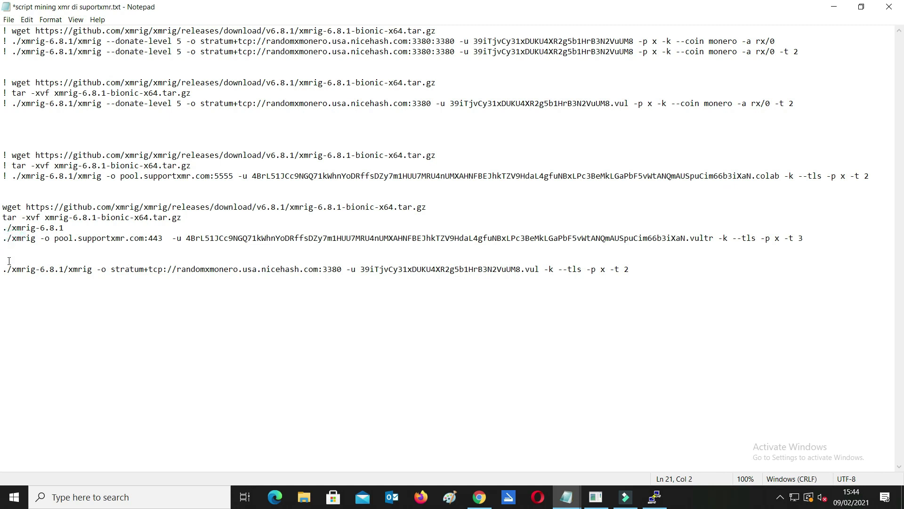